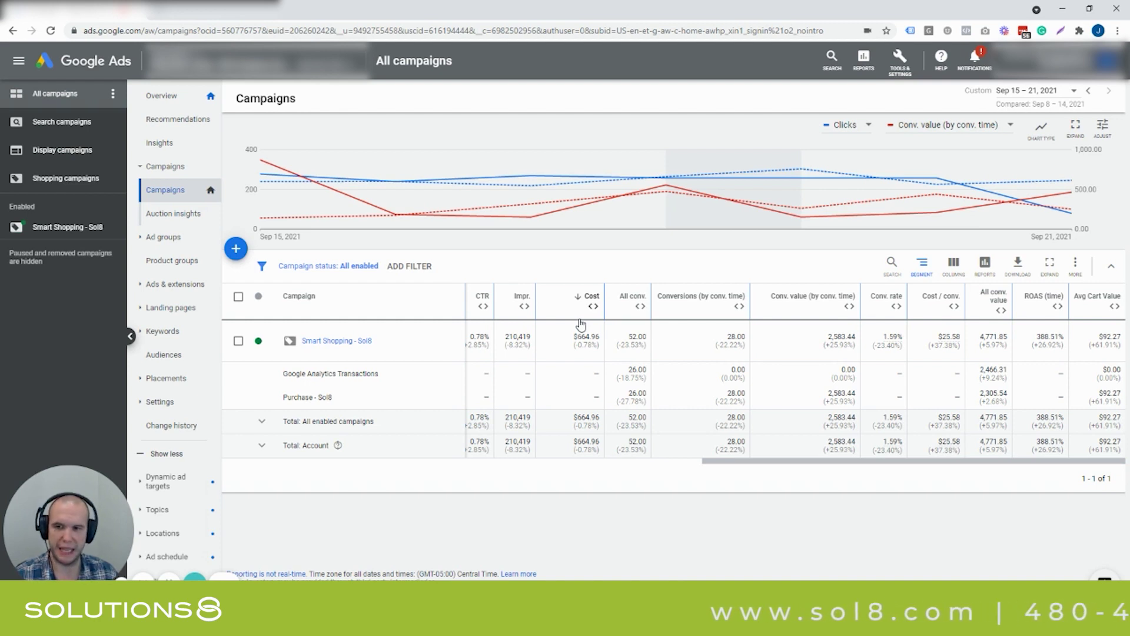
left_click_drag(287, 373, 372, 373)
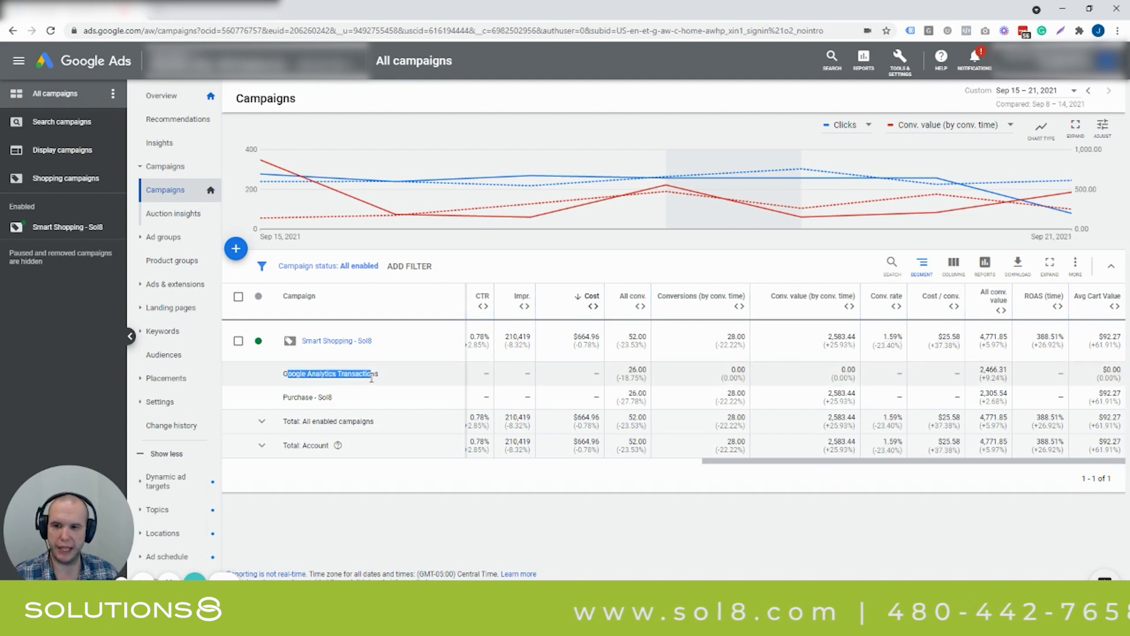
left_click_drag(294, 398, 333, 397)
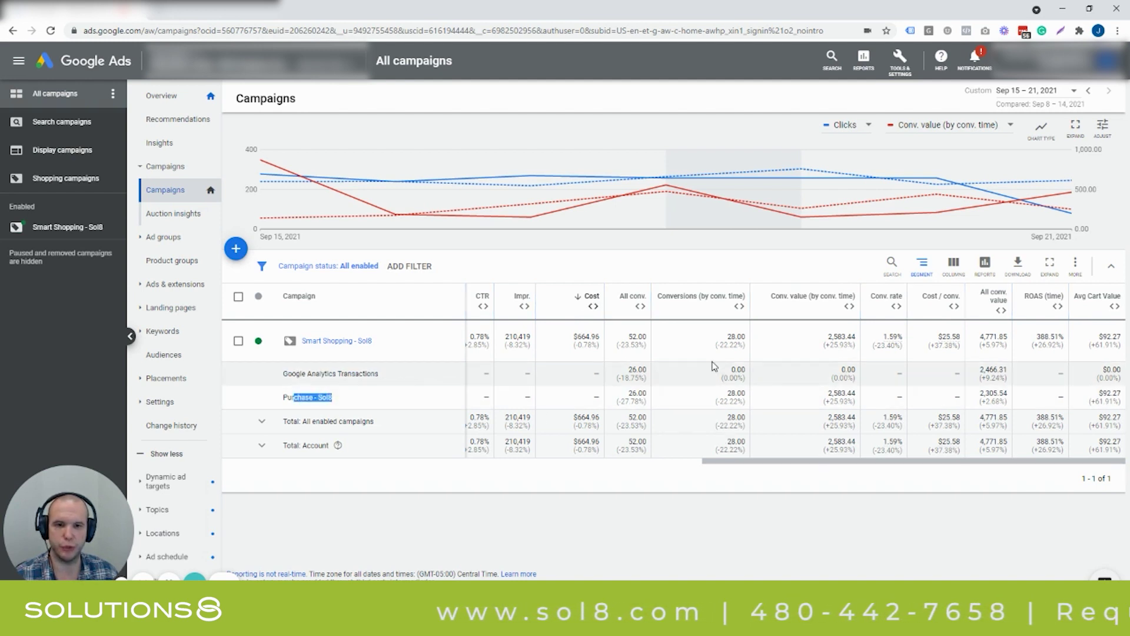
left_click_drag(698, 373, 957, 389)
left_click(958, 389)
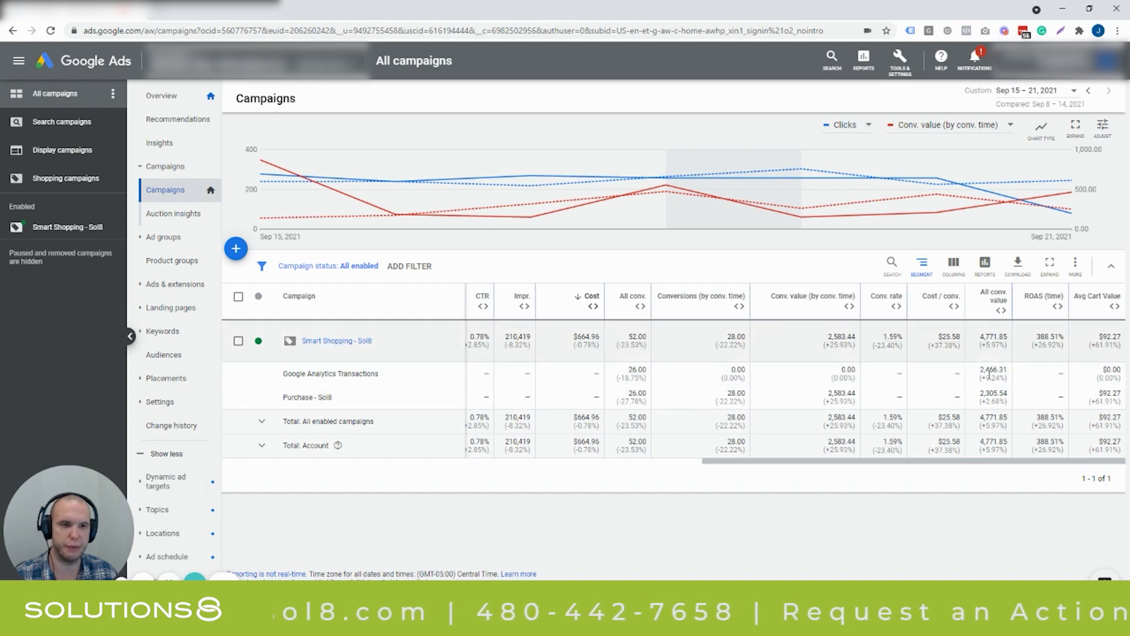
left_click_drag(764, 378, 721, 371)
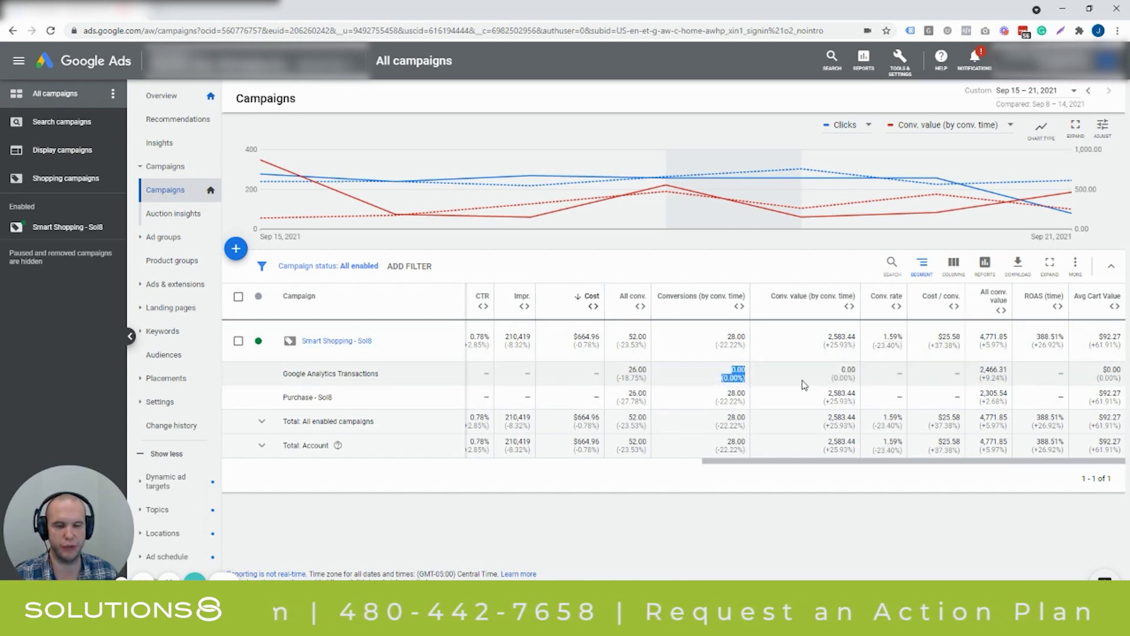
left_click(783, 398)
left_click_drag(291, 398, 579, 406)
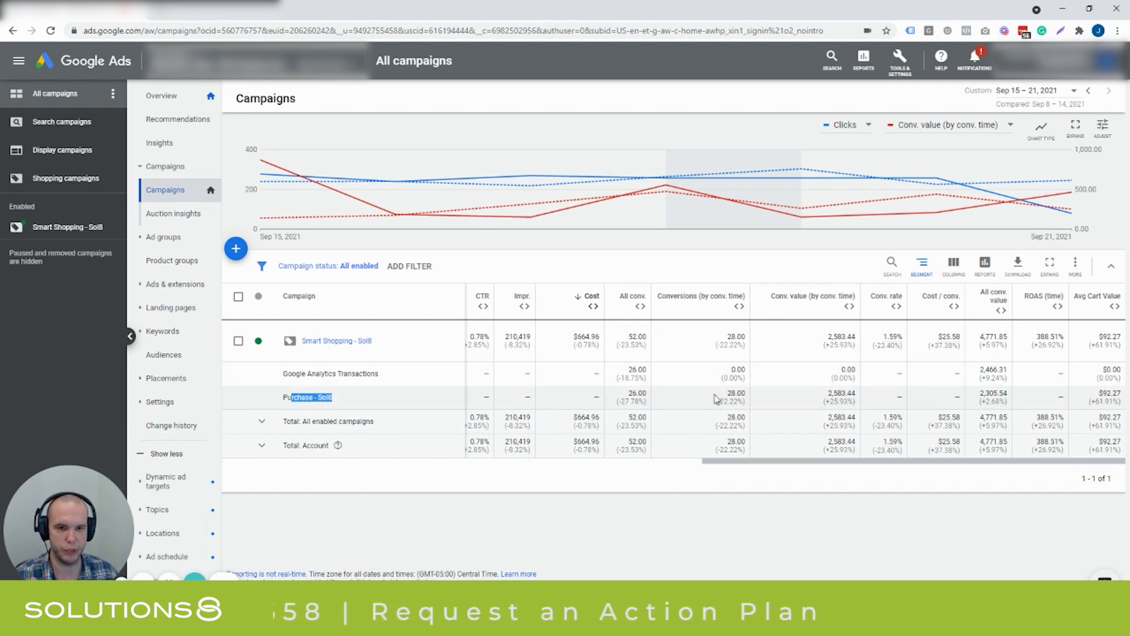
left_click_drag(827, 393, 855, 393)
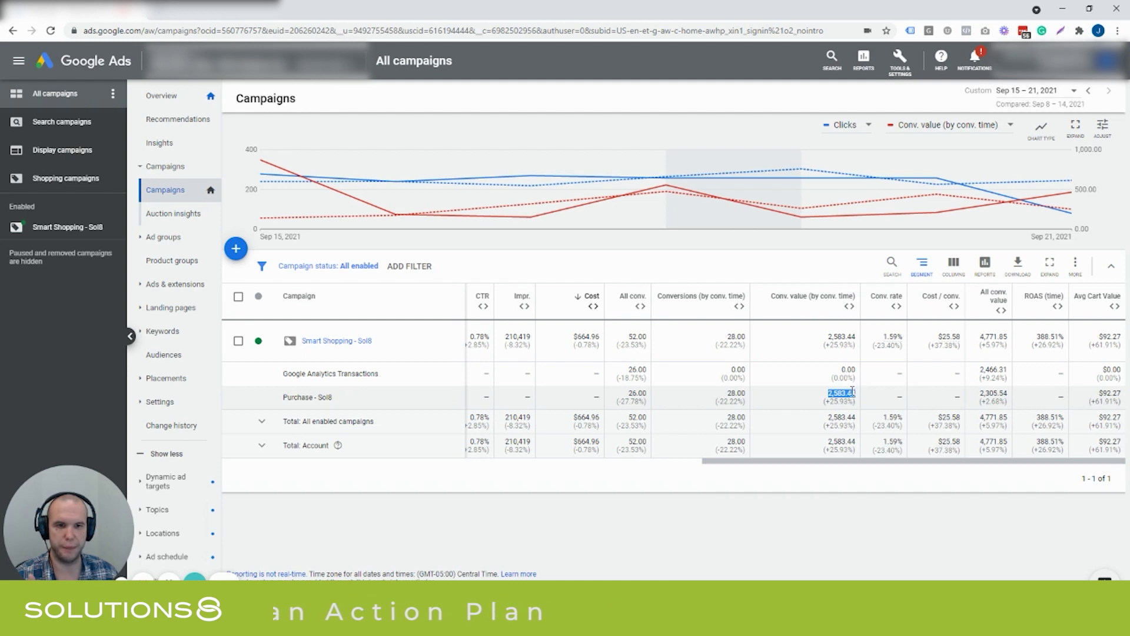
left_click_drag(840, 371, 857, 375)
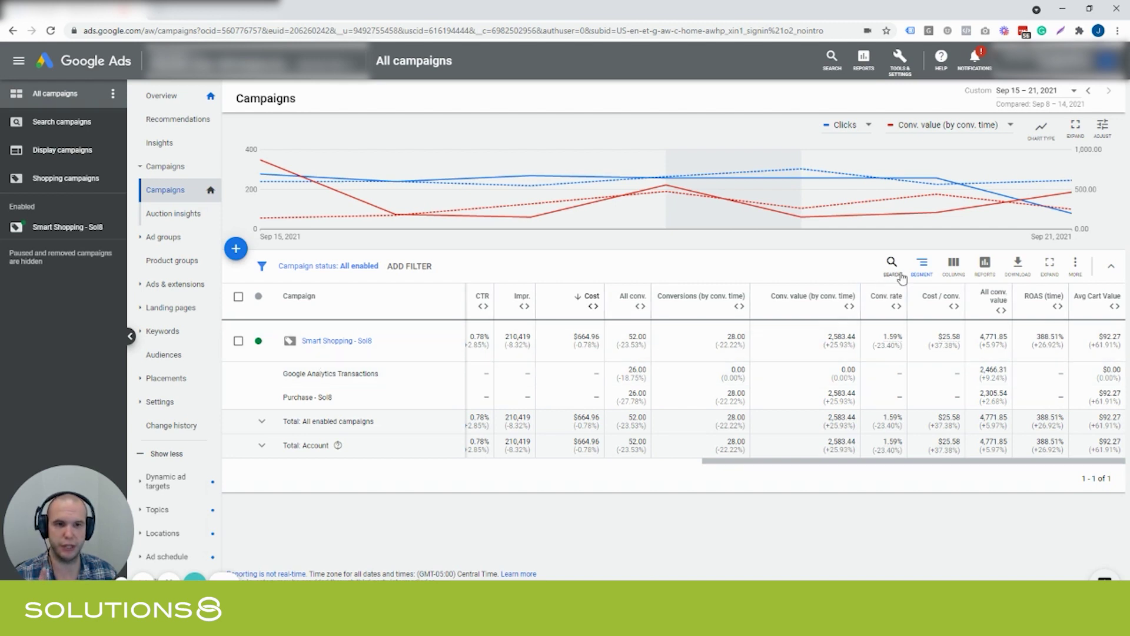
Set the campaign table's segmentation to None and confirm the date range is unchanged
left_click(921, 263)
left_click(851, 352)
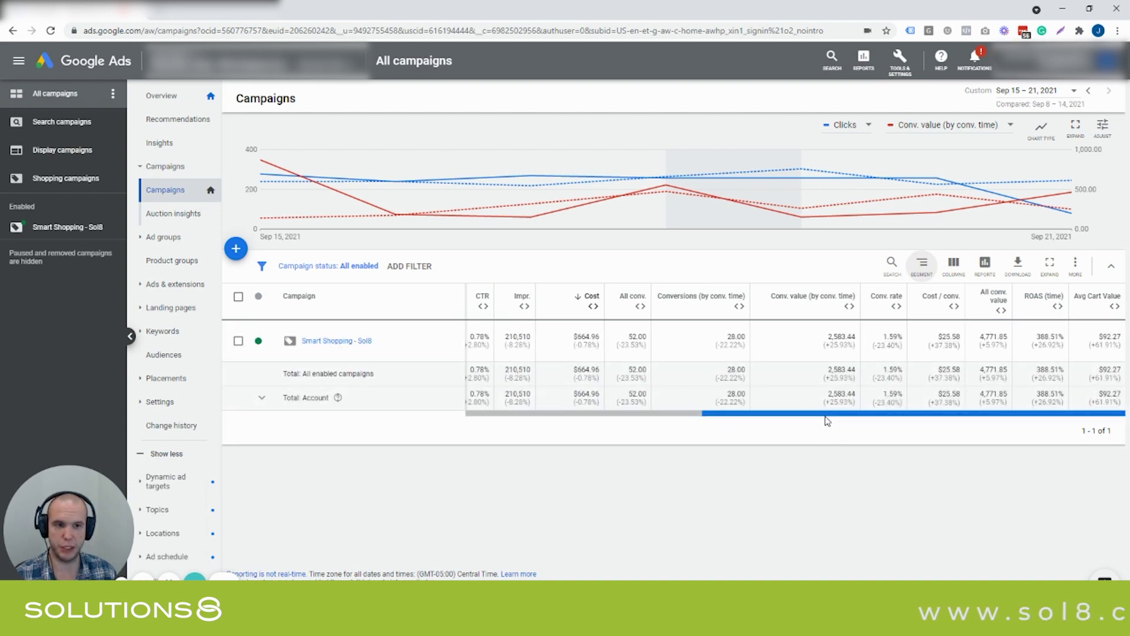
left_click(1013, 93)
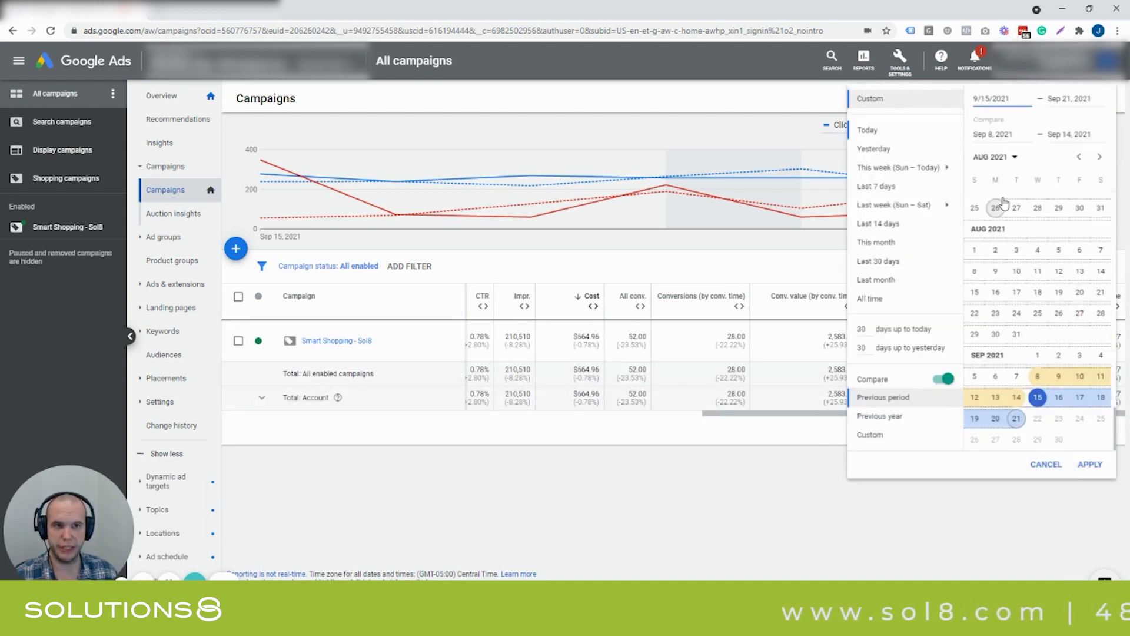
left_click(883, 525)
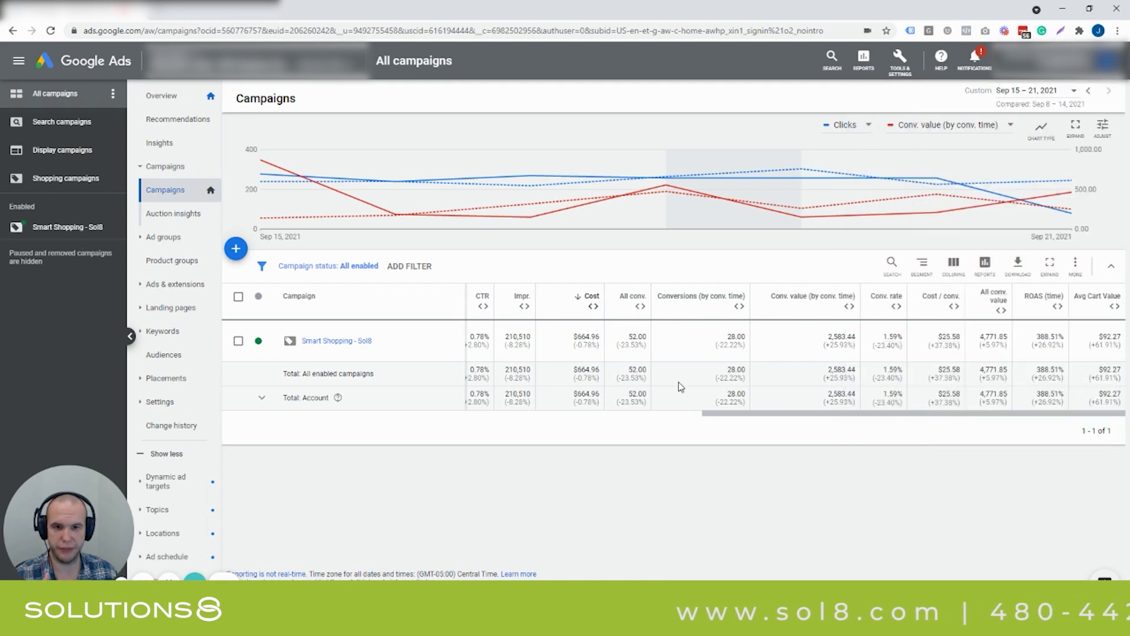
Highlight the totals: $664.96 cost, 2,583.44 conversion value and 388.51% ROAS
double_click(586, 370)
left_click_drag(828, 369, 851, 370)
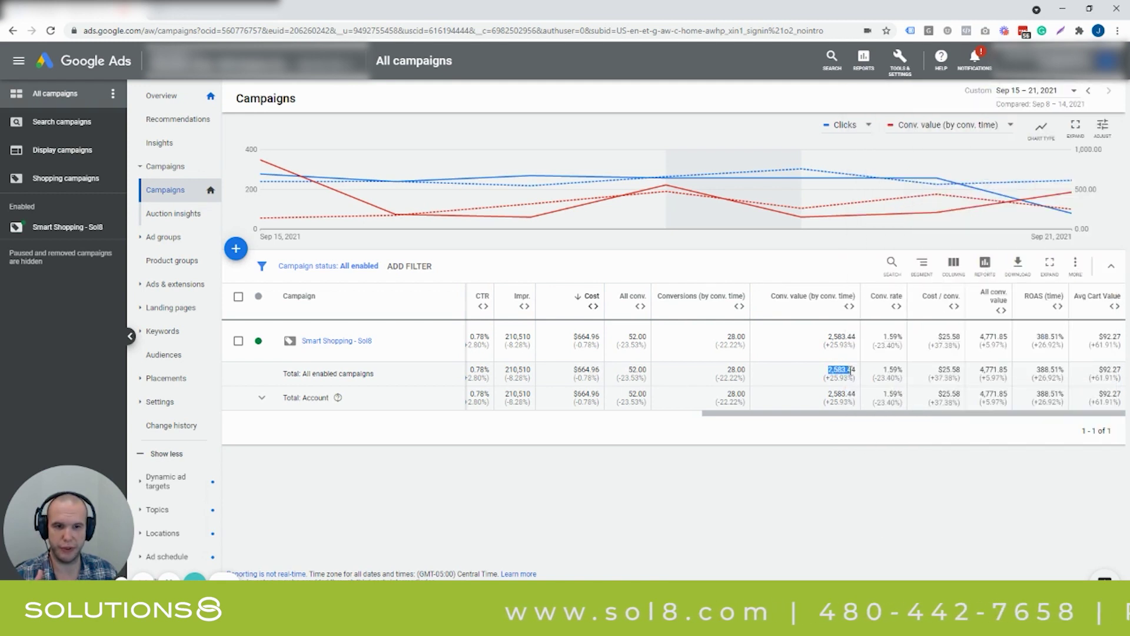
double_click(1047, 370)
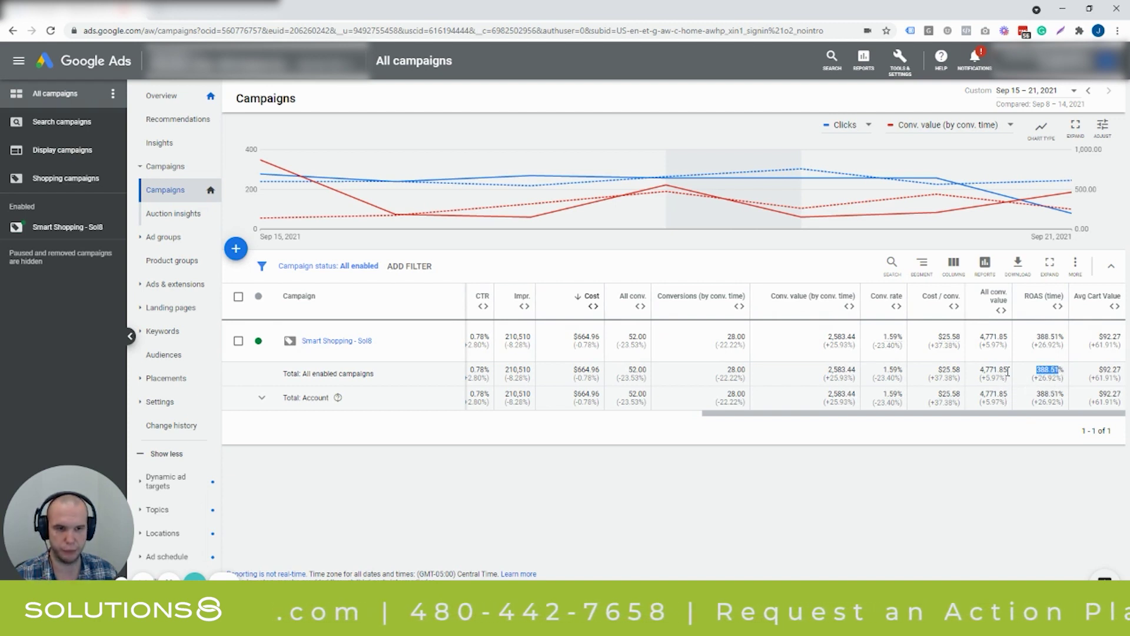
left_click(1037, 376)
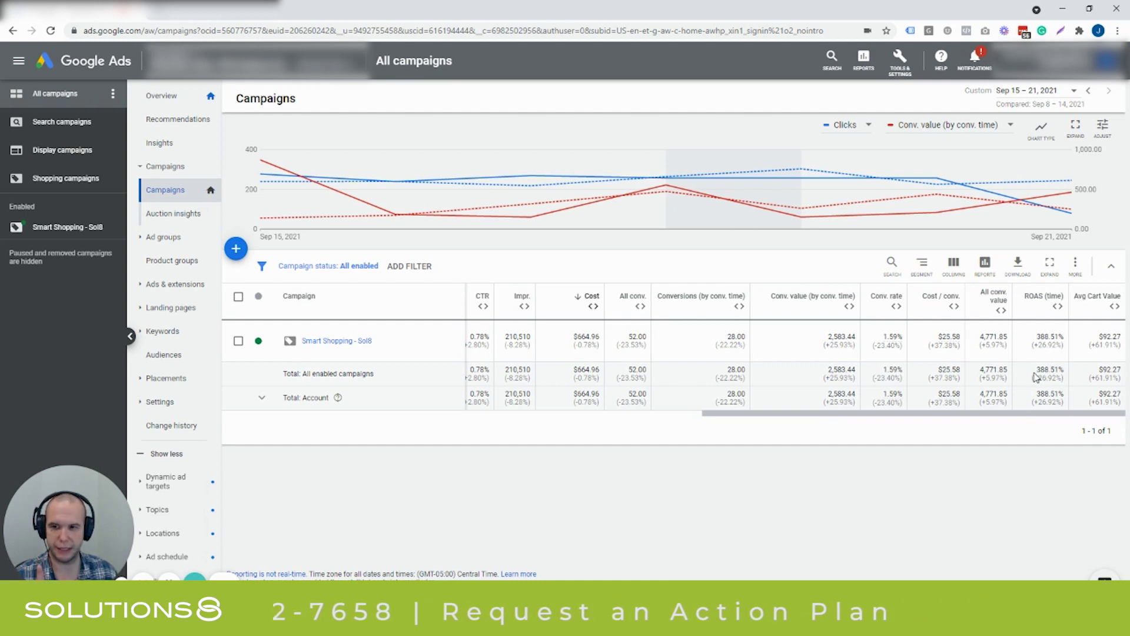
left_click_drag(827, 369, 853, 370)
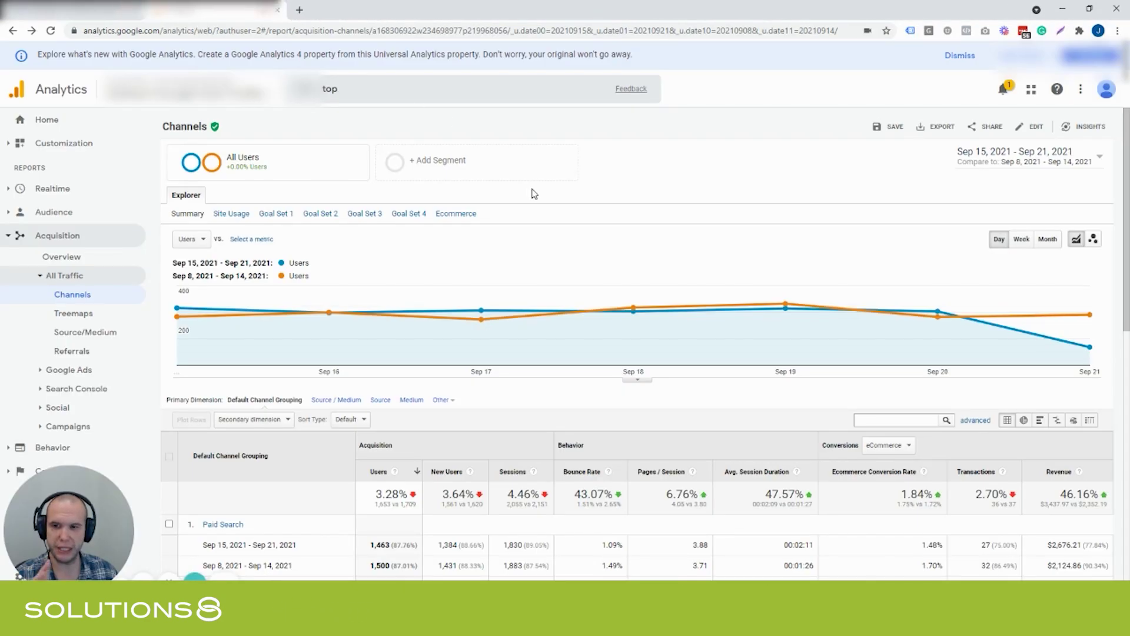
Compare the Analytics Channels report's Sep 15–21, 2021 range against the previous period
left_click(986, 171)
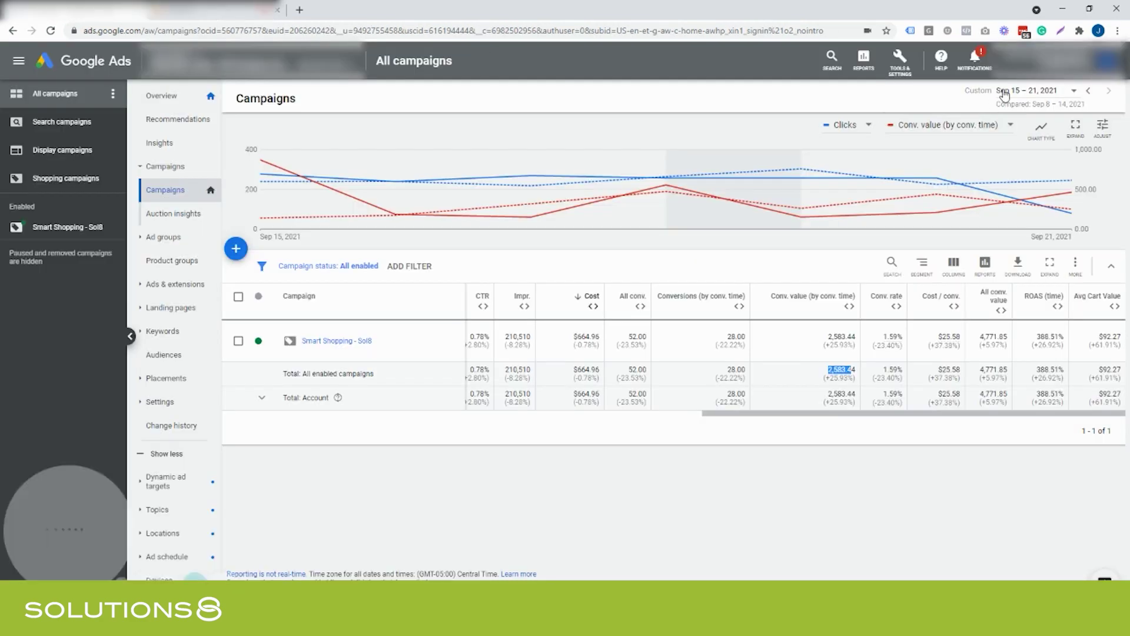
left_click(1004, 94)
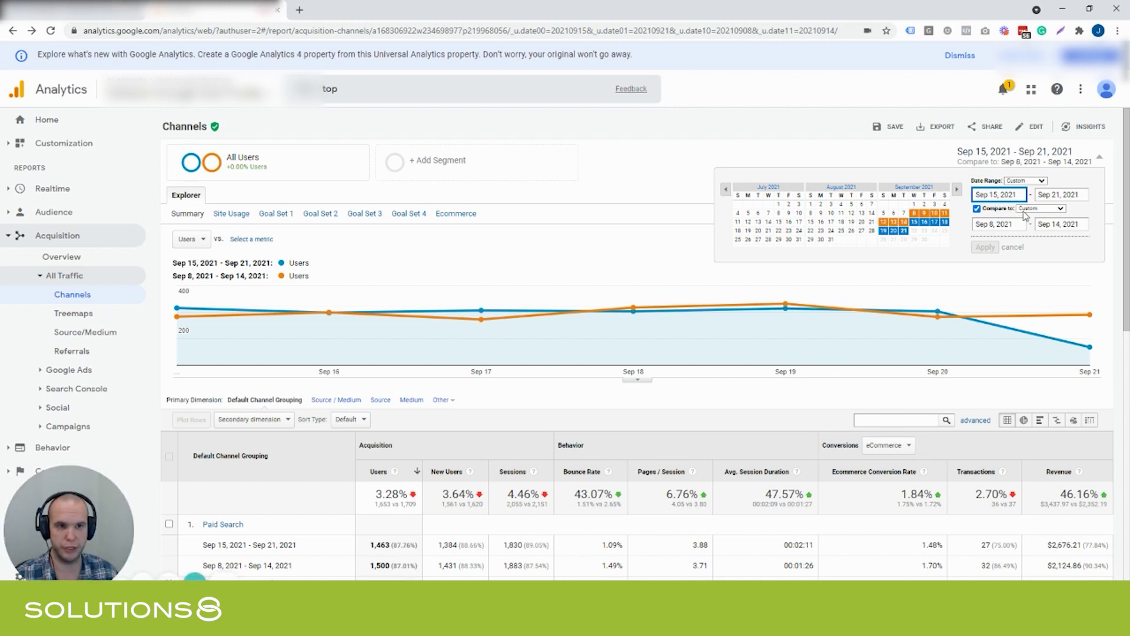
left_click(1024, 209)
left_click(1030, 223)
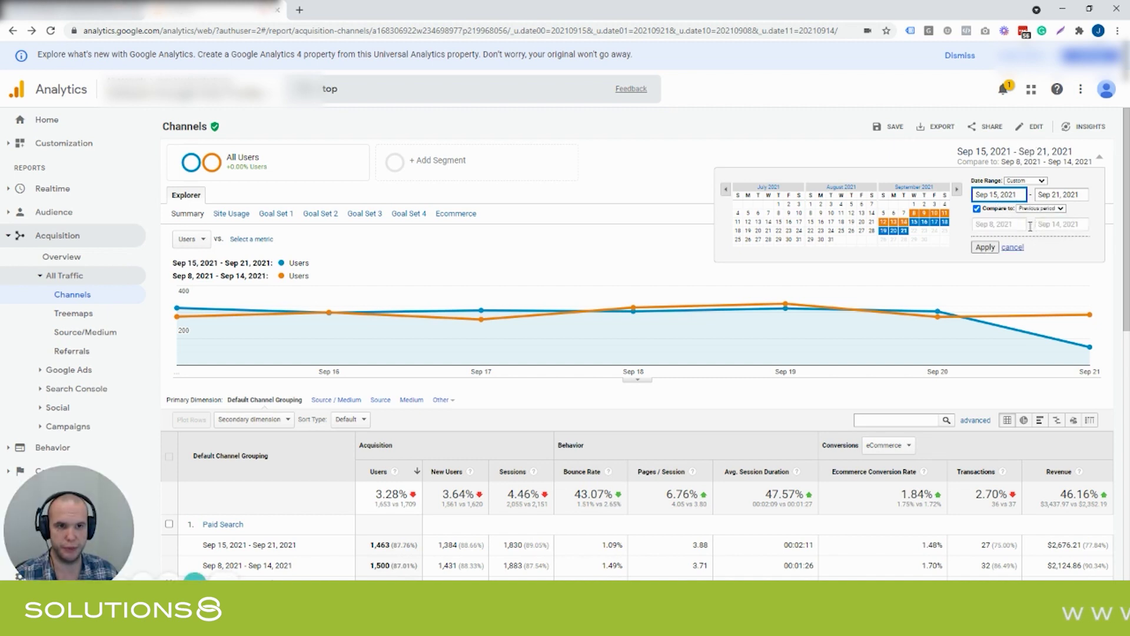
double_click(987, 209)
left_click(984, 247)
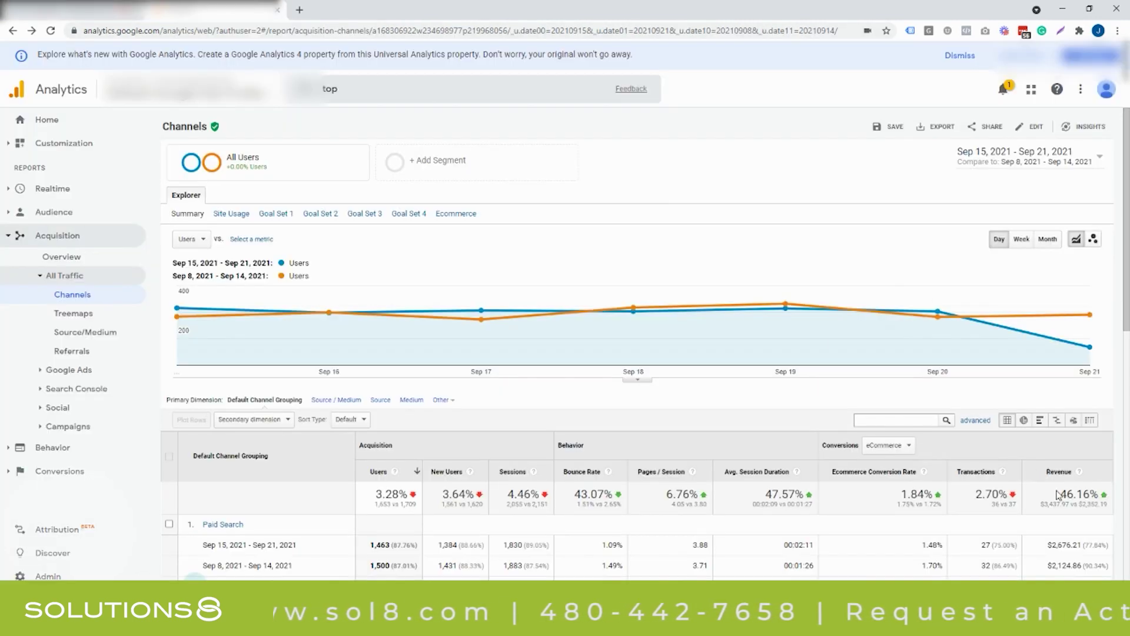
Scroll the week-over-week Channels table, highlighting Paid Search's 25.95% revenue change
scroll(1058, 495, "down", 2)
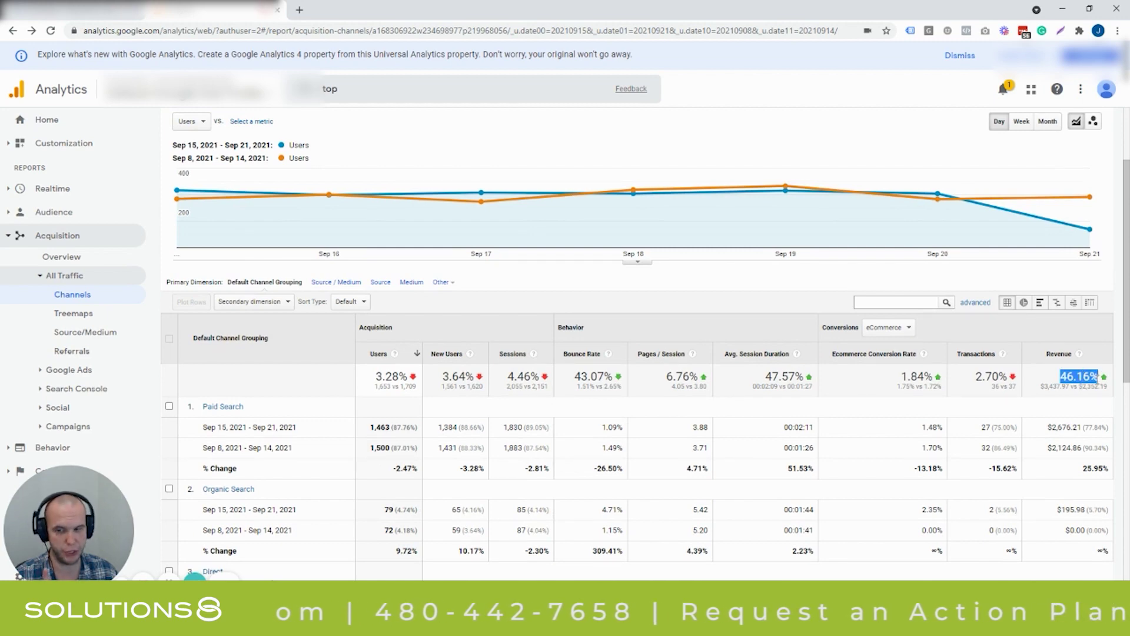
scroll(1086, 382, "down", 1)
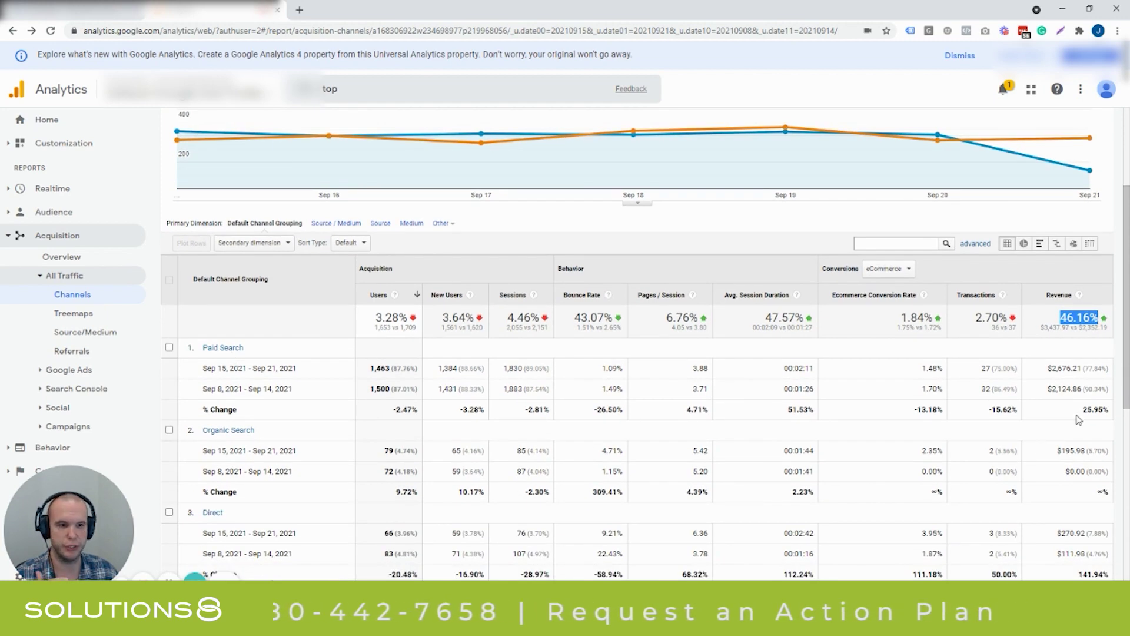
left_click_drag(1082, 409, 1103, 411)
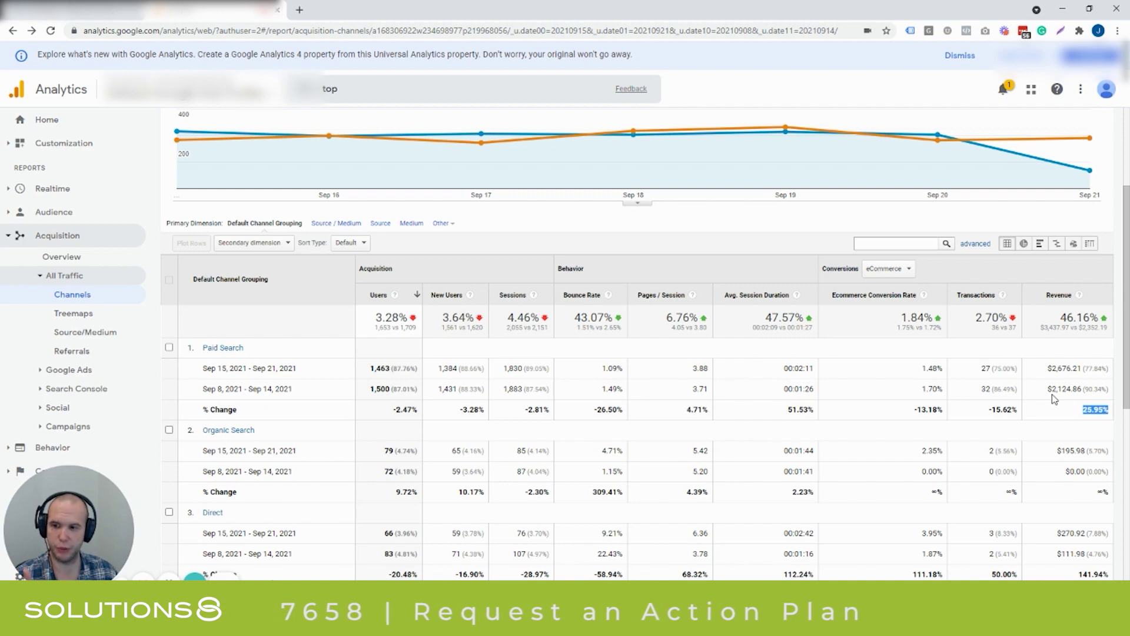
scroll(1054, 398, "down", 2)
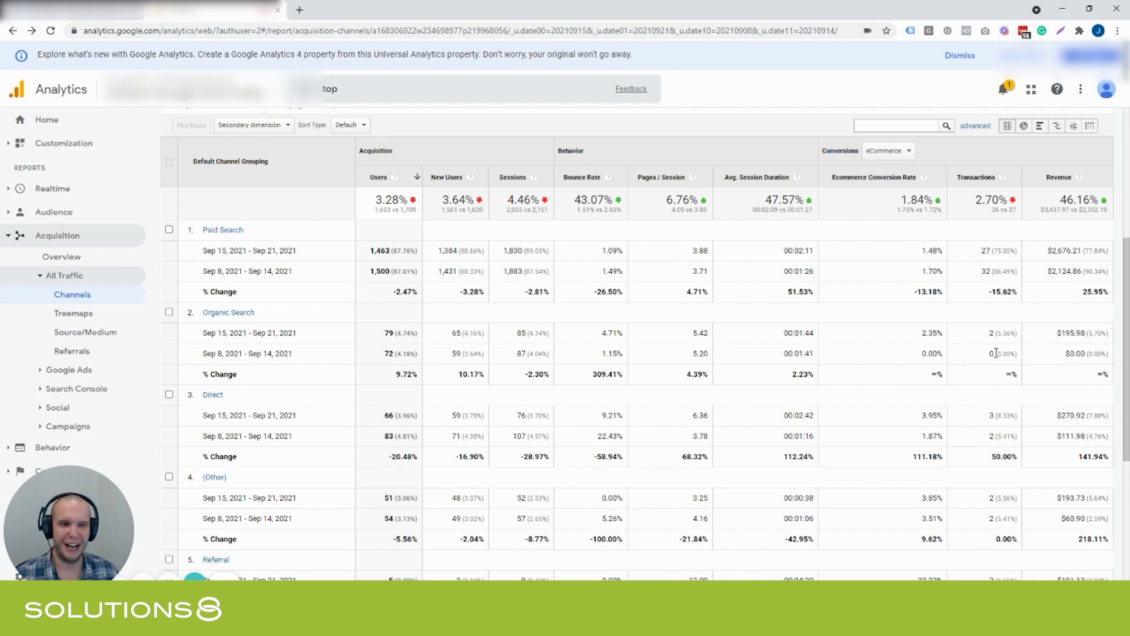
scroll(996, 353, "down", 1)
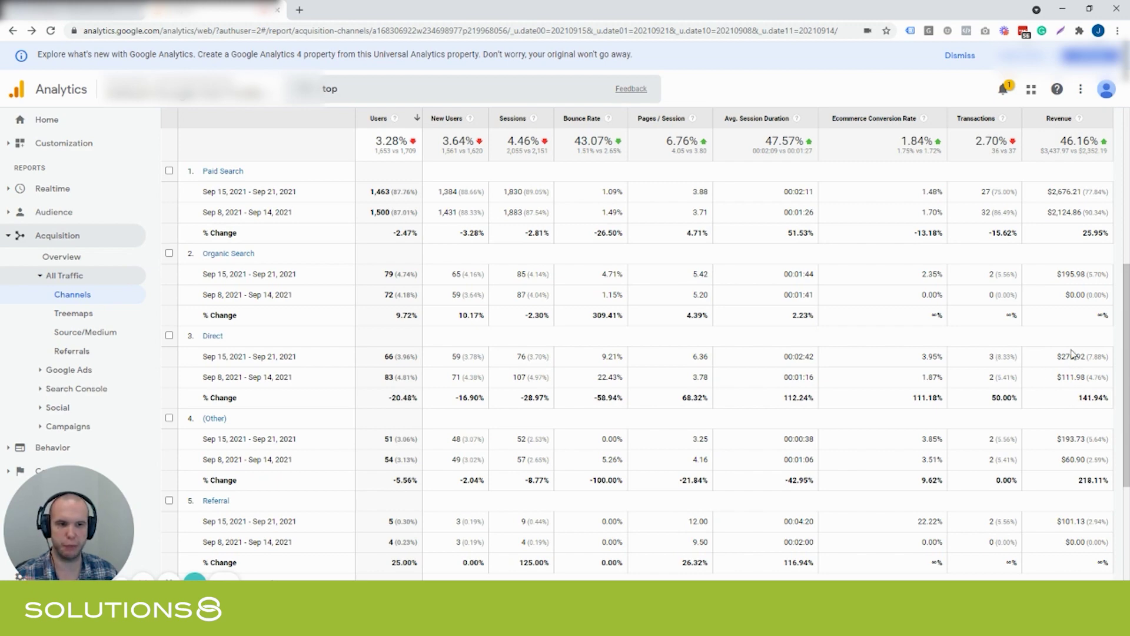
scroll(1070, 358, "down", 1)
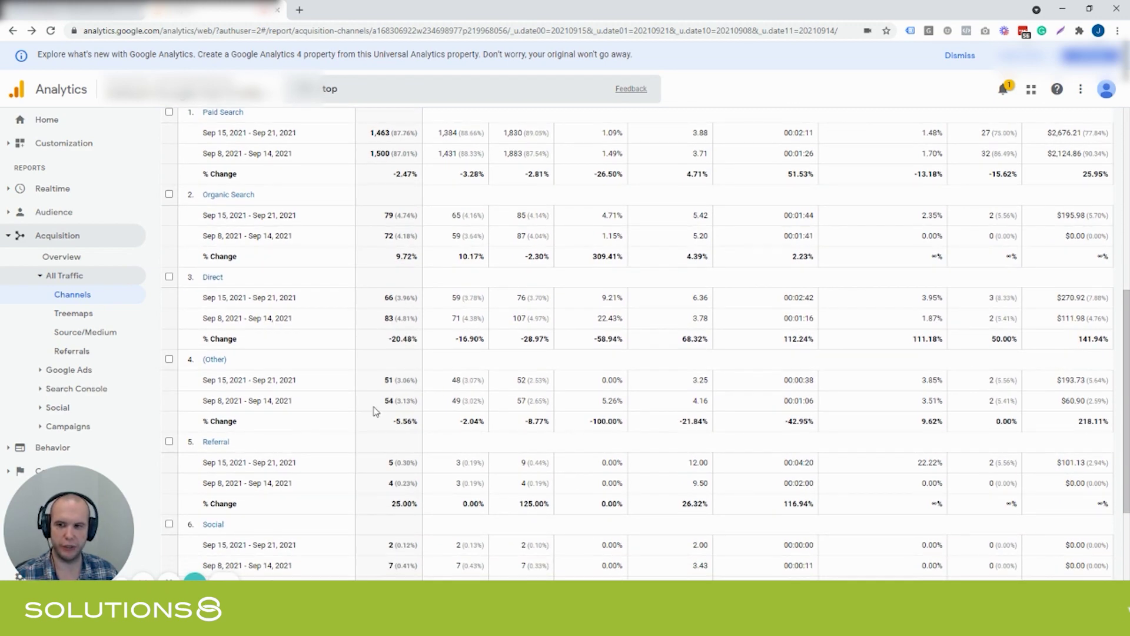
scroll(1030, 365, "down", 1)
scroll(1056, 352, "down", 1)
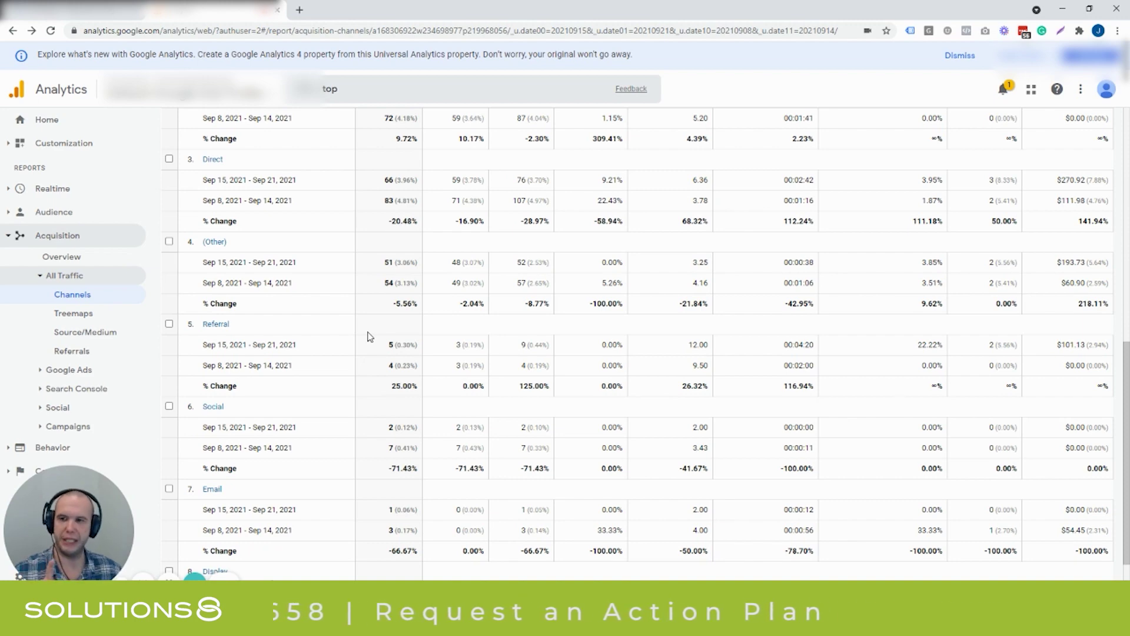
Review the (Other) channel's google and shop_app sources, then return to ALL channels
left_click(213, 241)
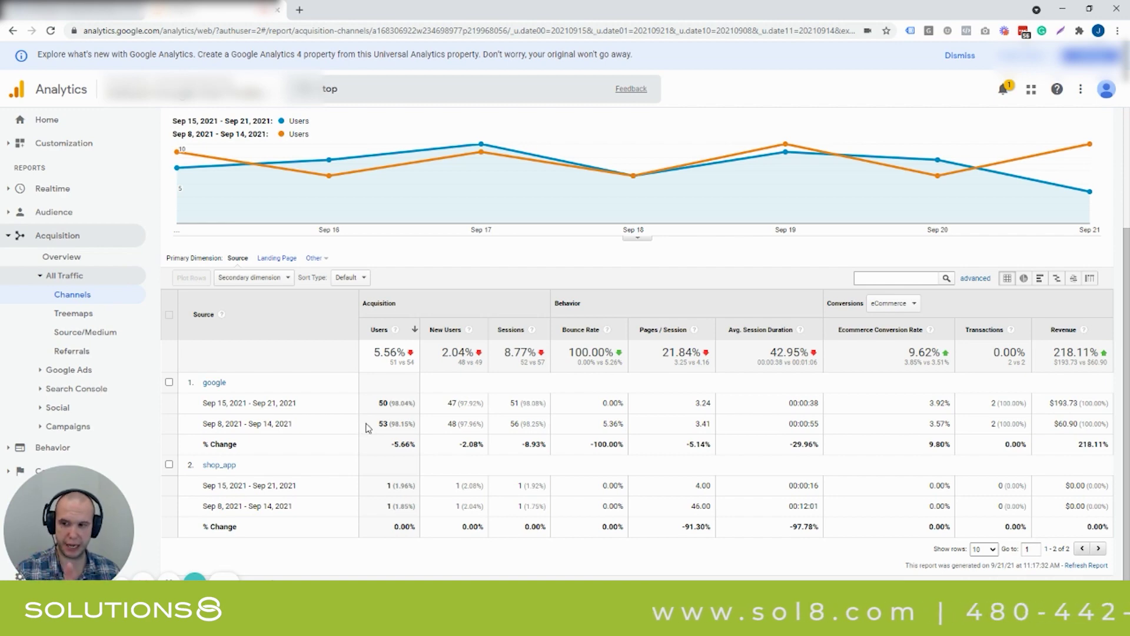
scroll(370, 424, "up", 3)
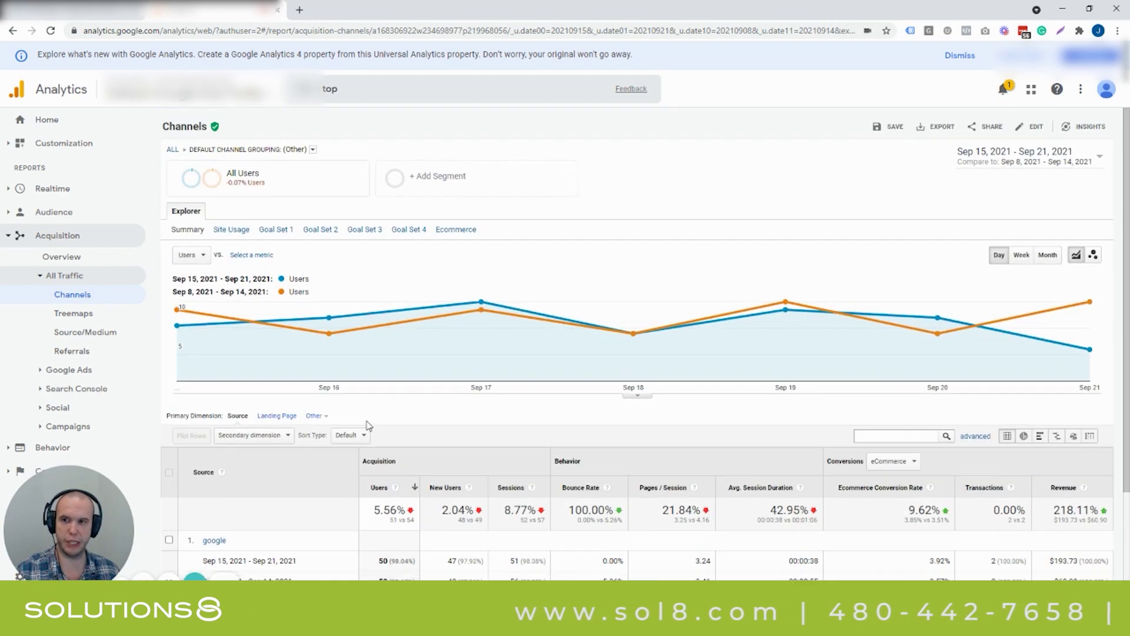
left_click(174, 149)
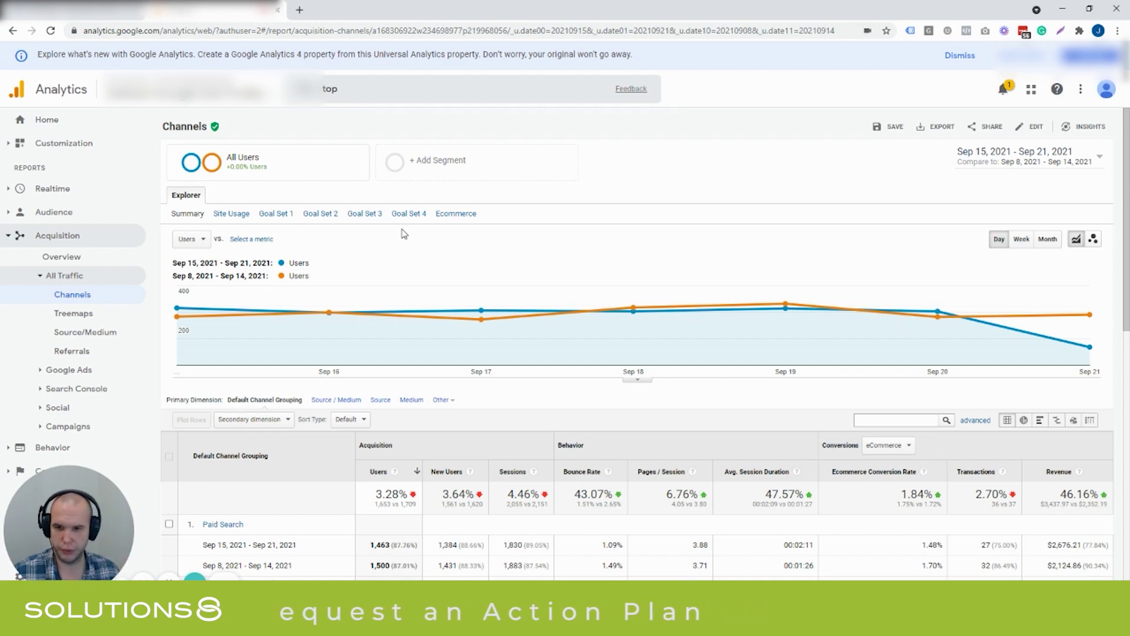
scroll(615, 316, "down", 4)
scroll(933, 323, "down", 1)
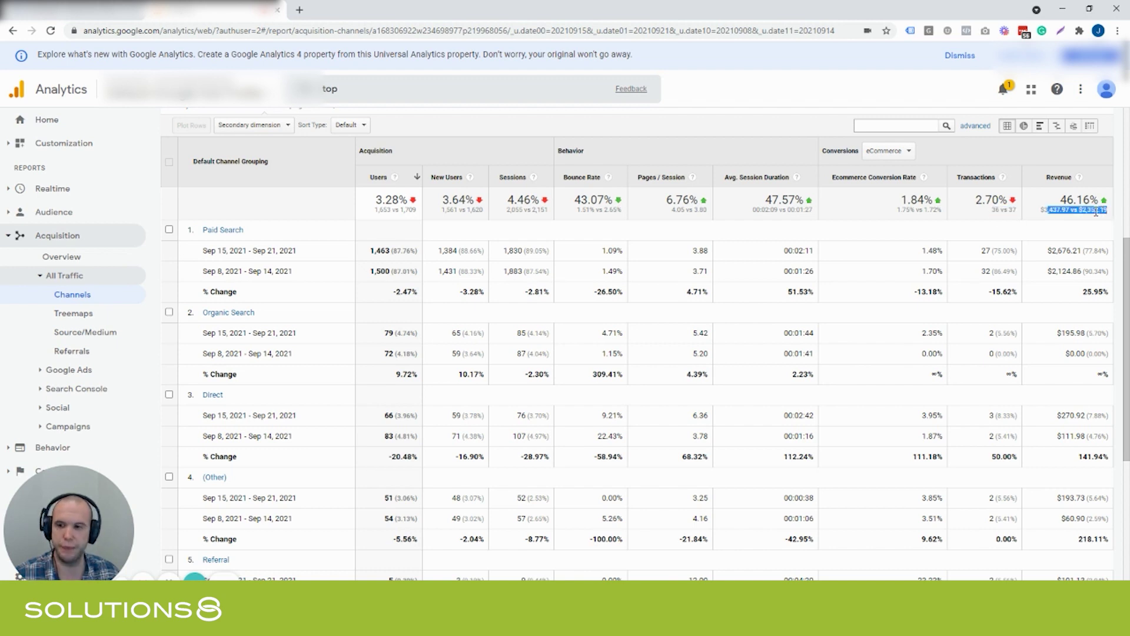
left_click_drag(1042, 210, 1074, 212)
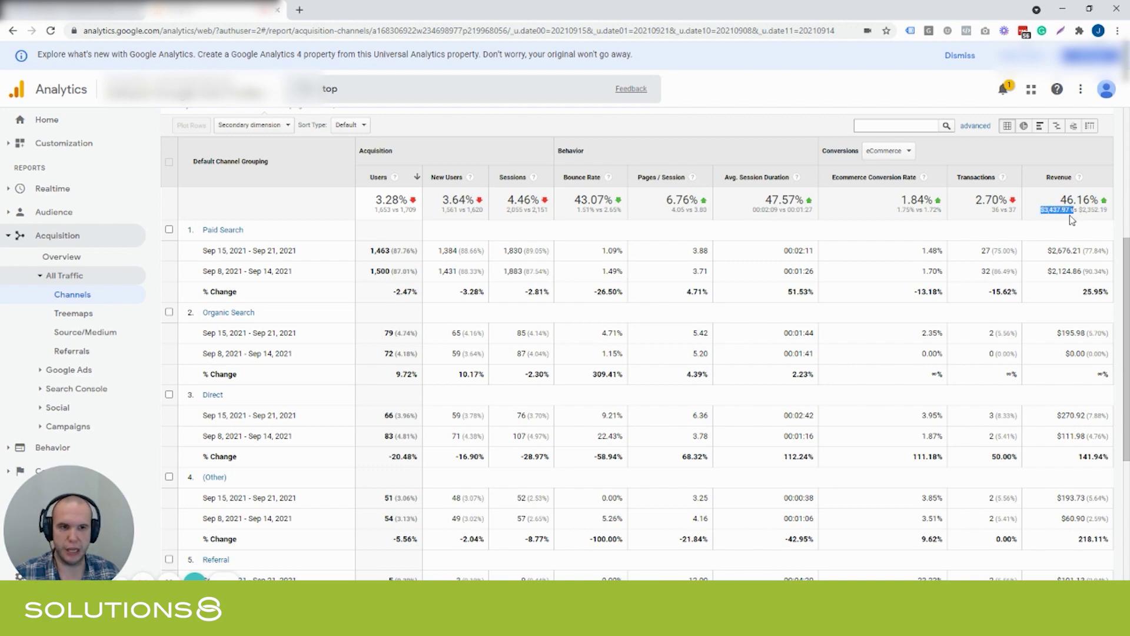
scroll(1058, 224, "down", 2)
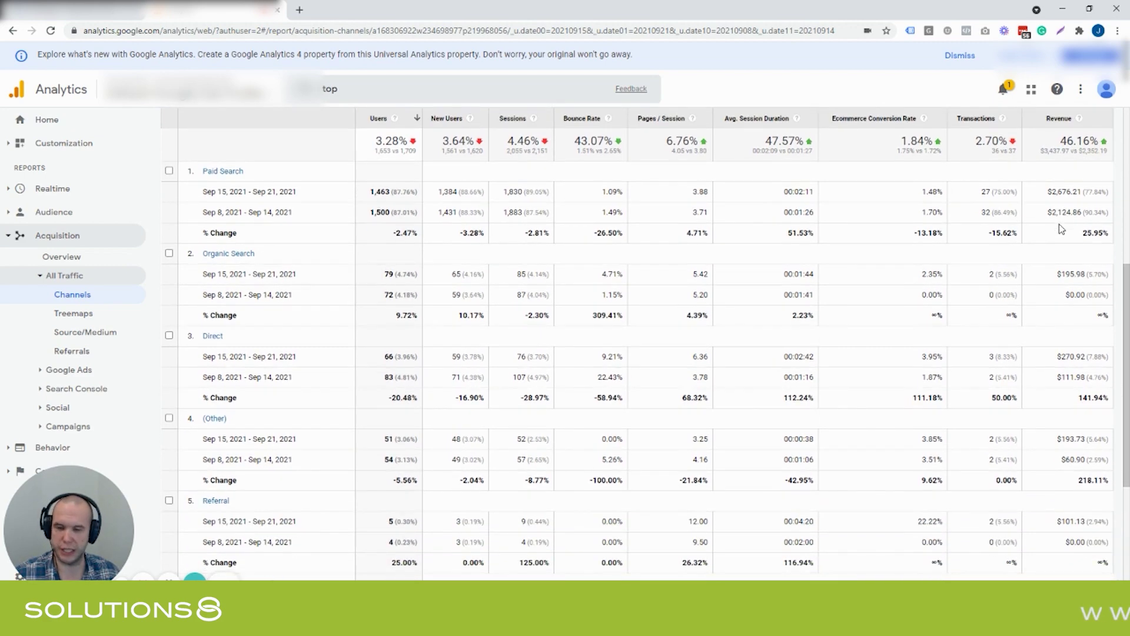
scroll(351, 256, "up", 1)
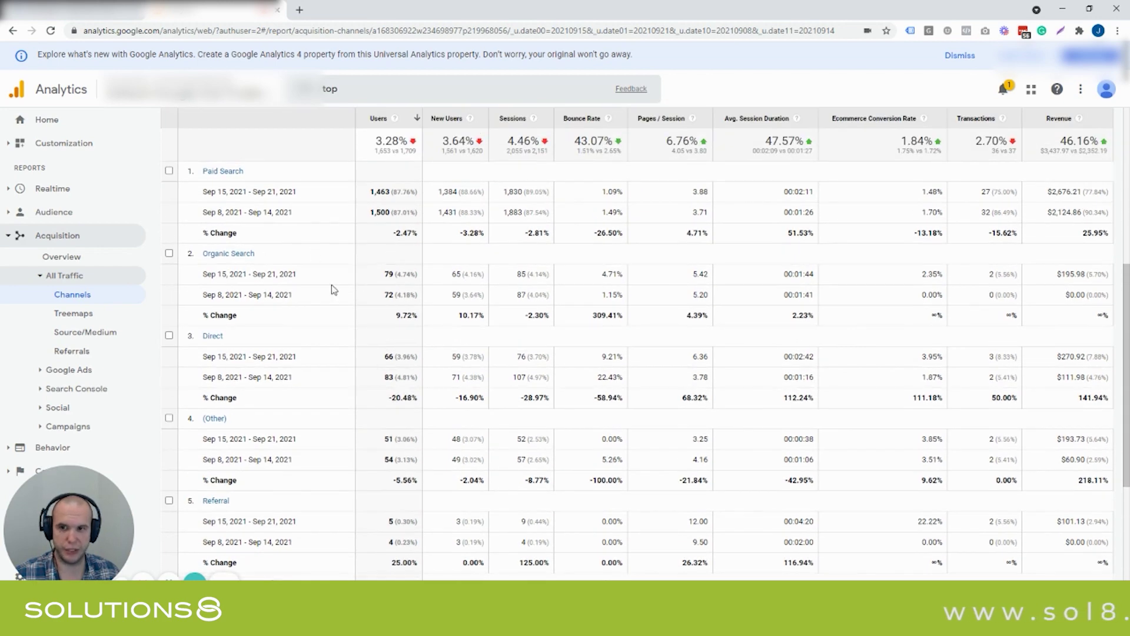
scroll(383, 291, "down", 1)
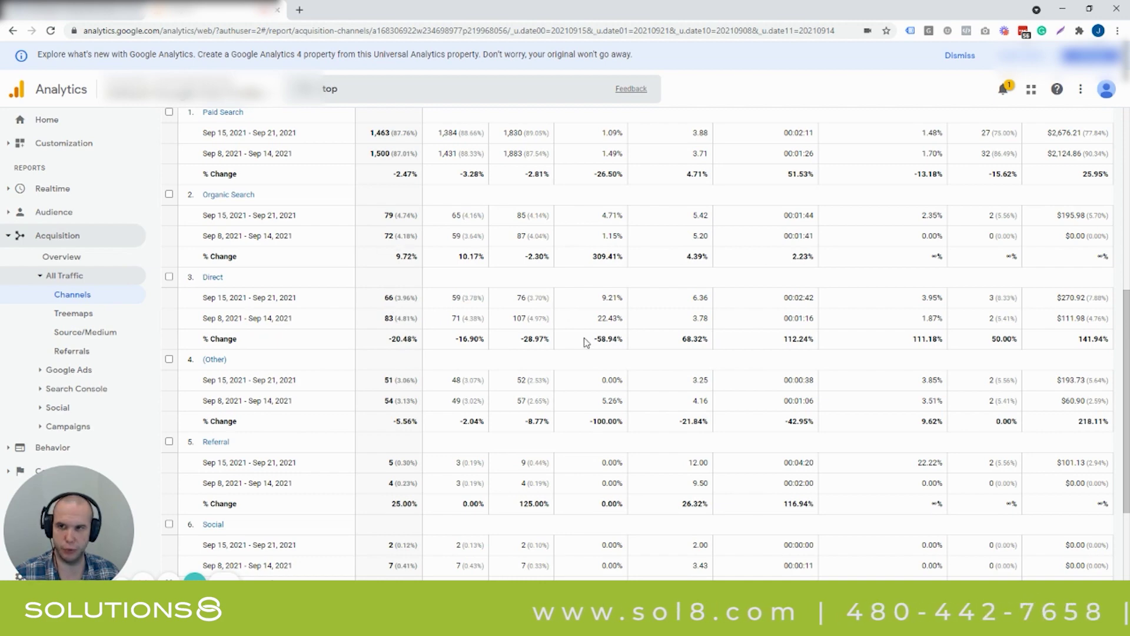
scroll(612, 350, "up", 2)
scroll(738, 377, "up", 2)
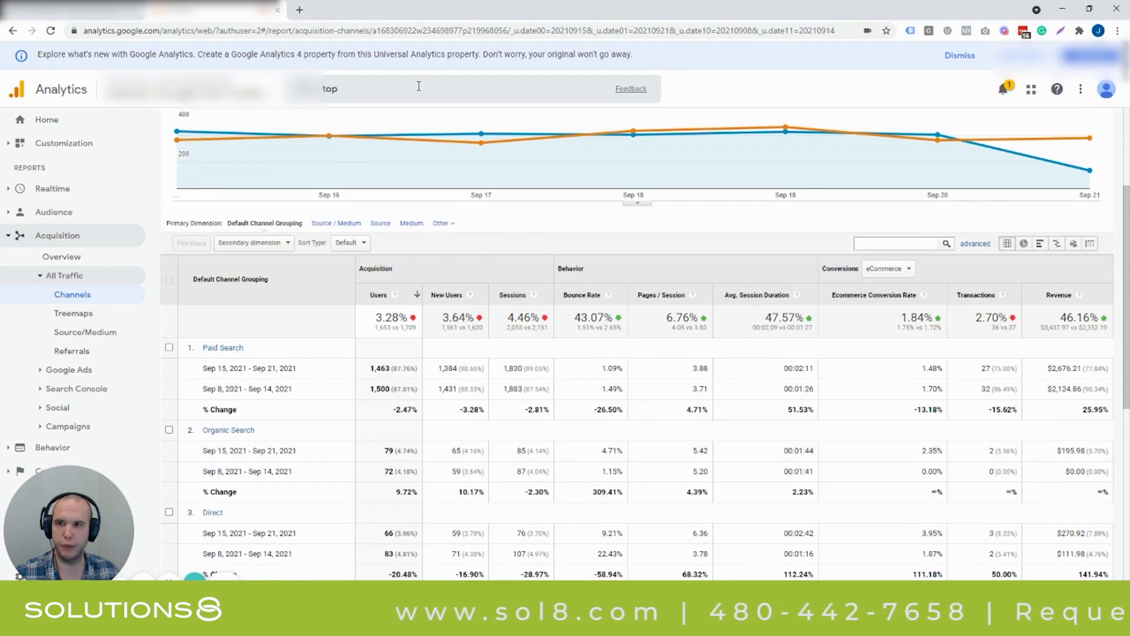
Scroll through the Top Conversion Paths for both weeks, then go back to Channels
left_click(415, 99)
left_click(406, 162)
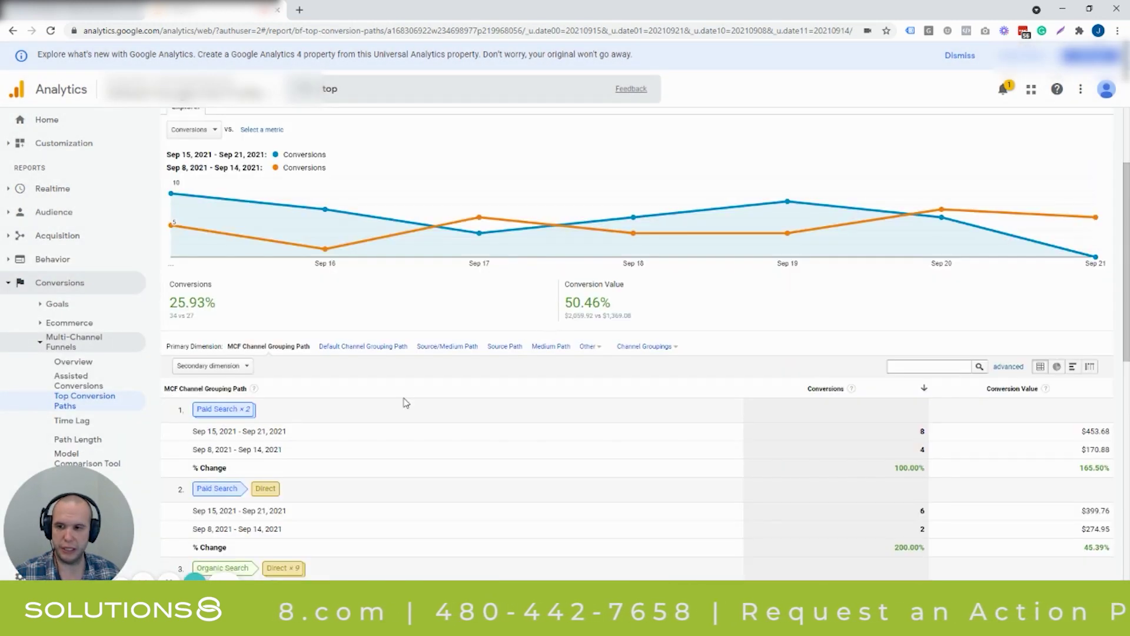
scroll(222, 395, "down", 1)
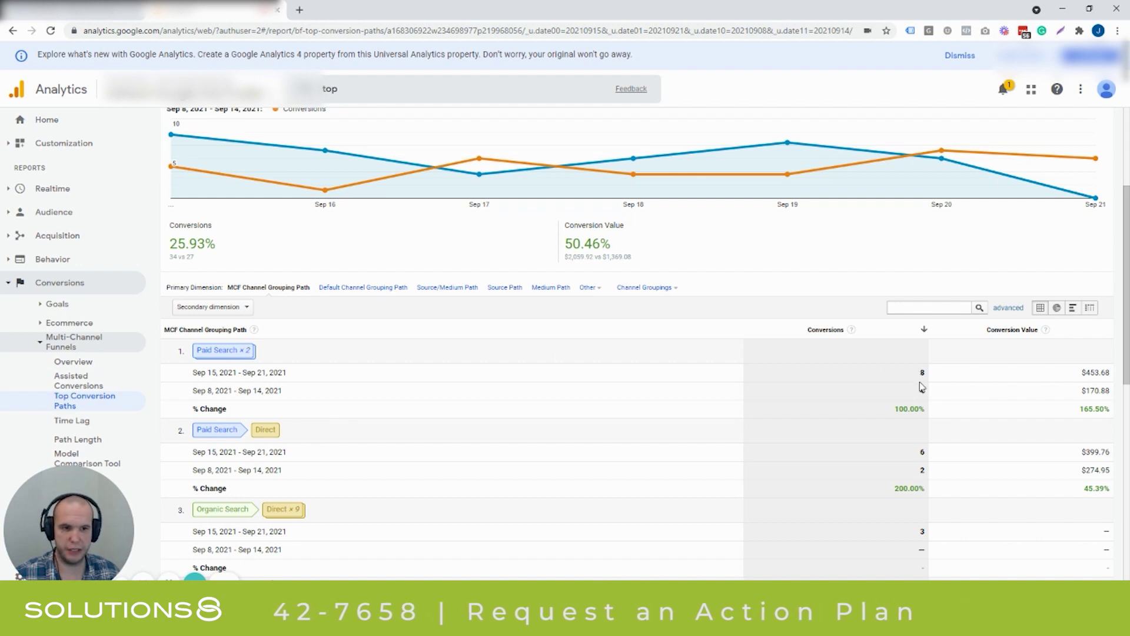
scroll(265, 373, "down", 1)
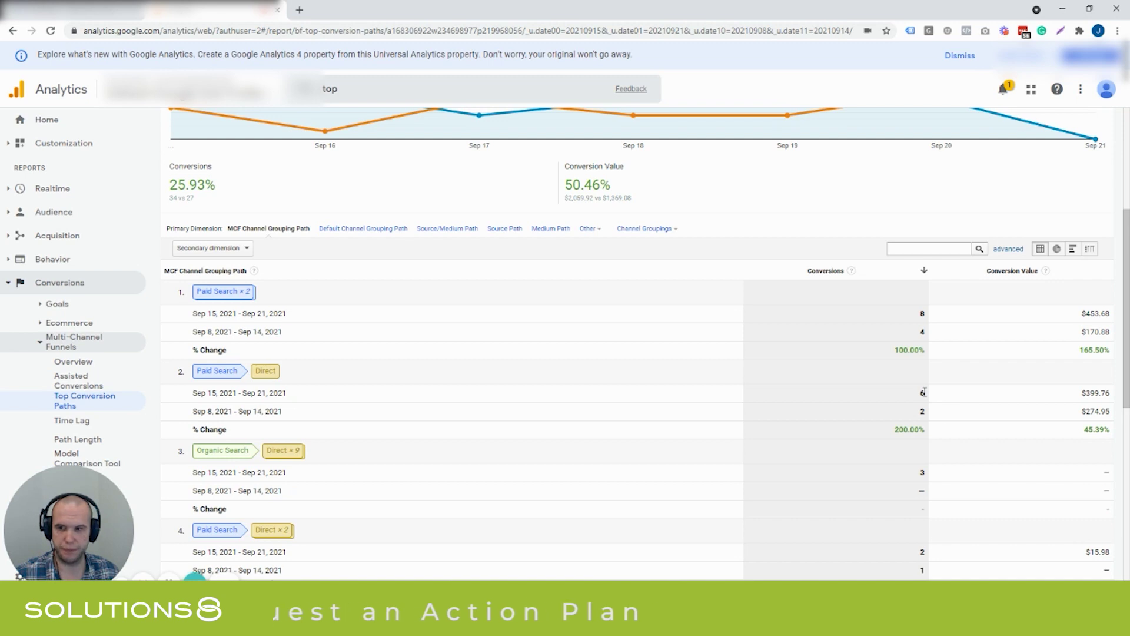
scroll(924, 405, "down", 2)
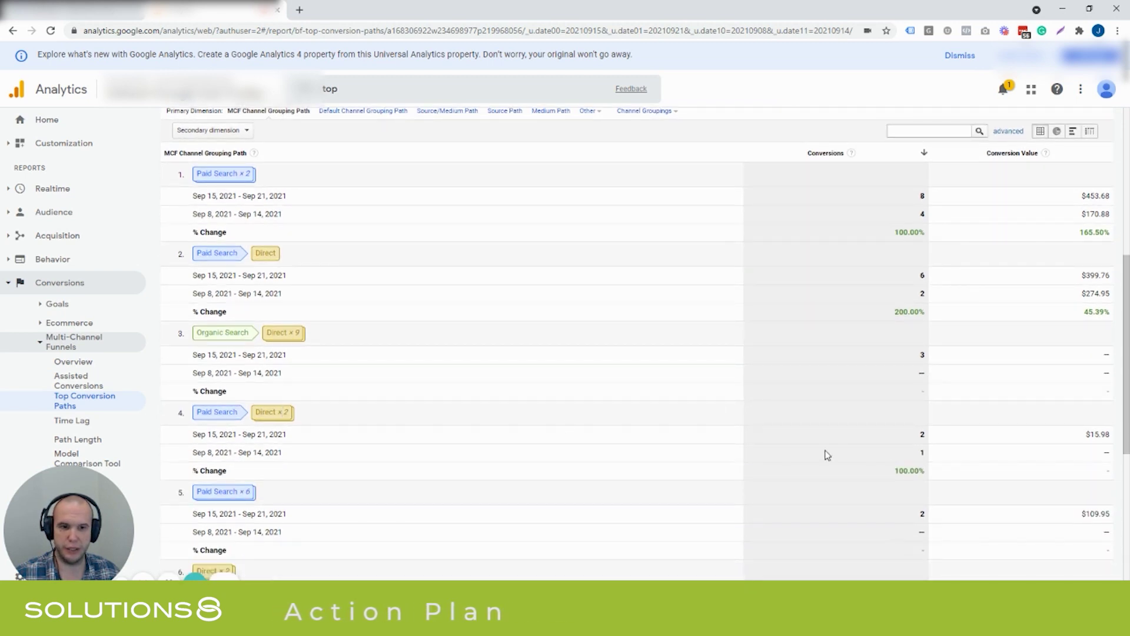
scroll(924, 434, "down", 6)
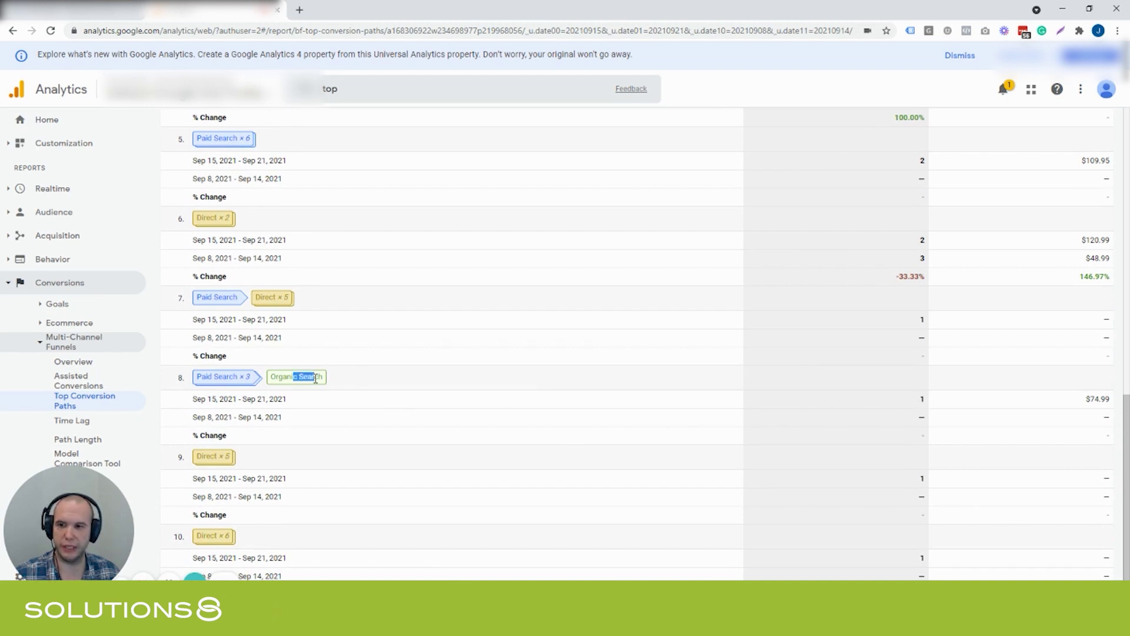
left_click_drag(270, 300, 315, 312)
scroll(315, 312, "up", 4)
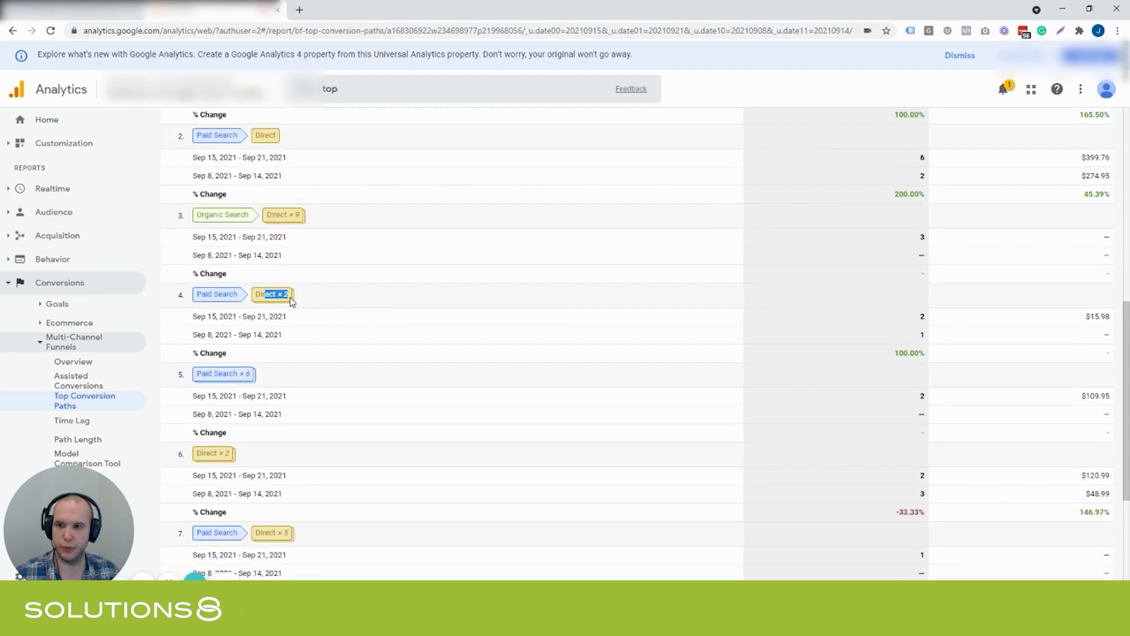
scroll(291, 303, "up", 2)
scroll(313, 363, "down", 3)
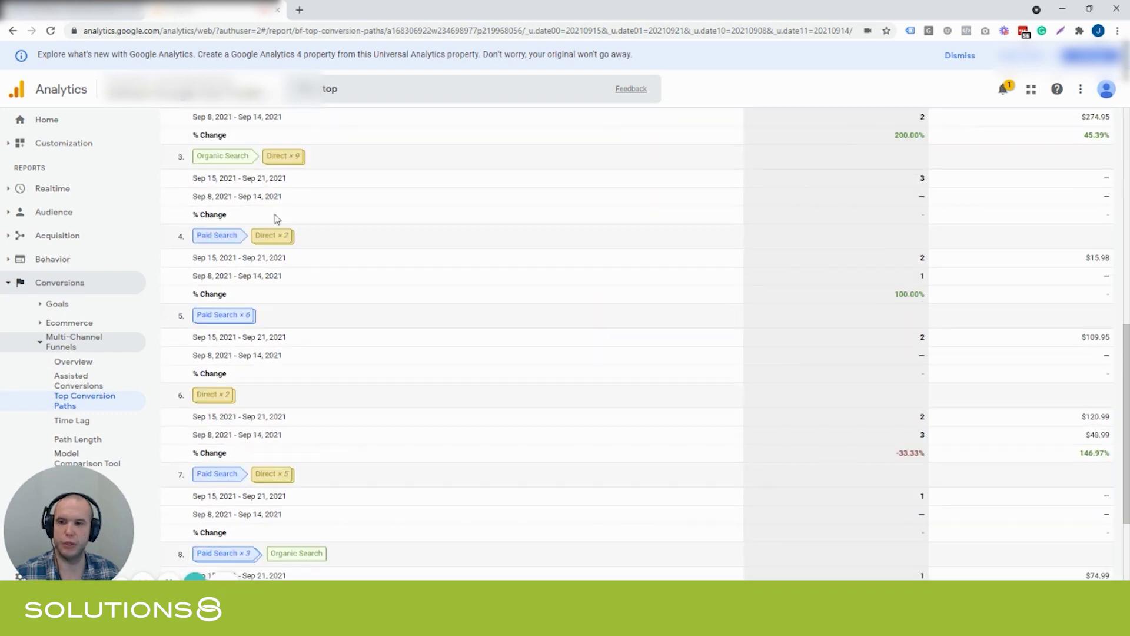
left_click(12, 31)
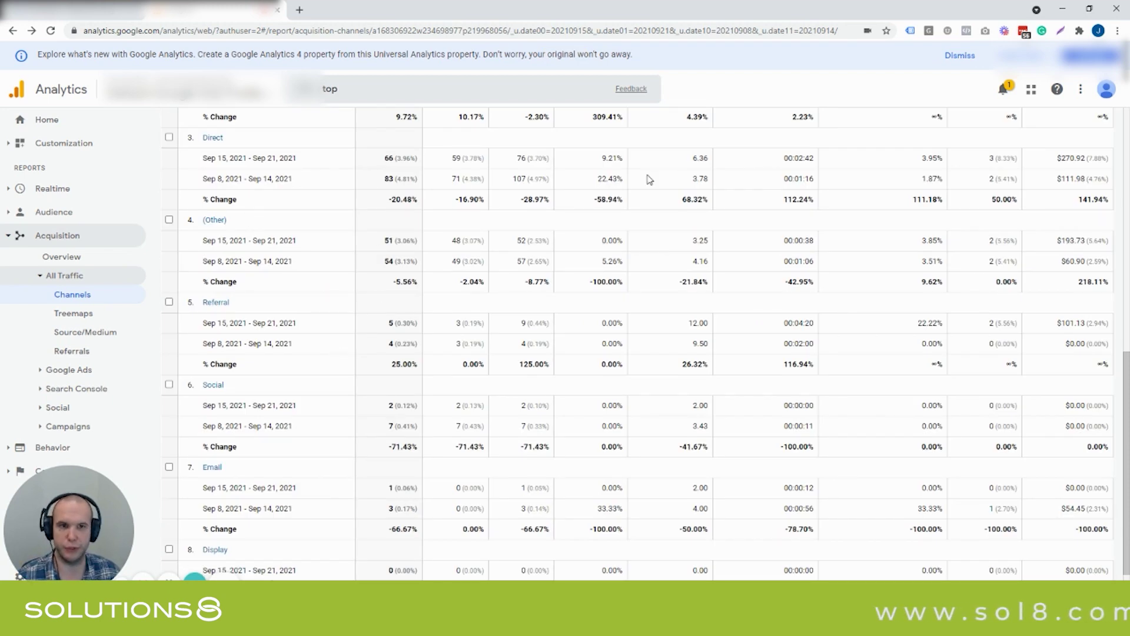
left_click_drag(989, 157, 1003, 157)
scroll(1014, 287, "up", 1)
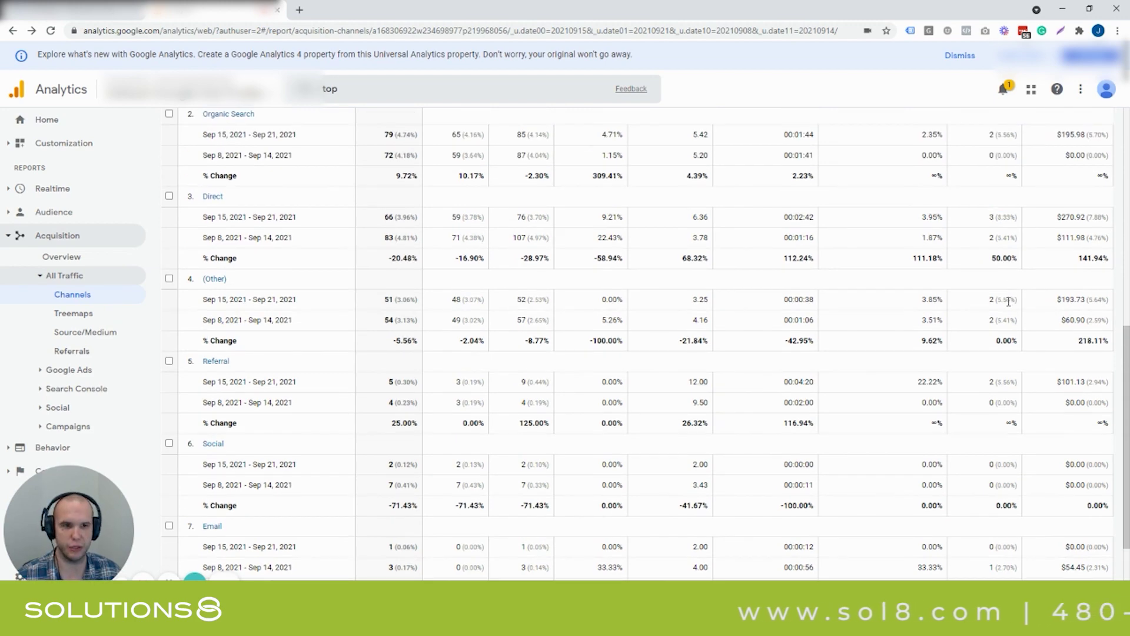
scroll(1009, 283, "up", 1)
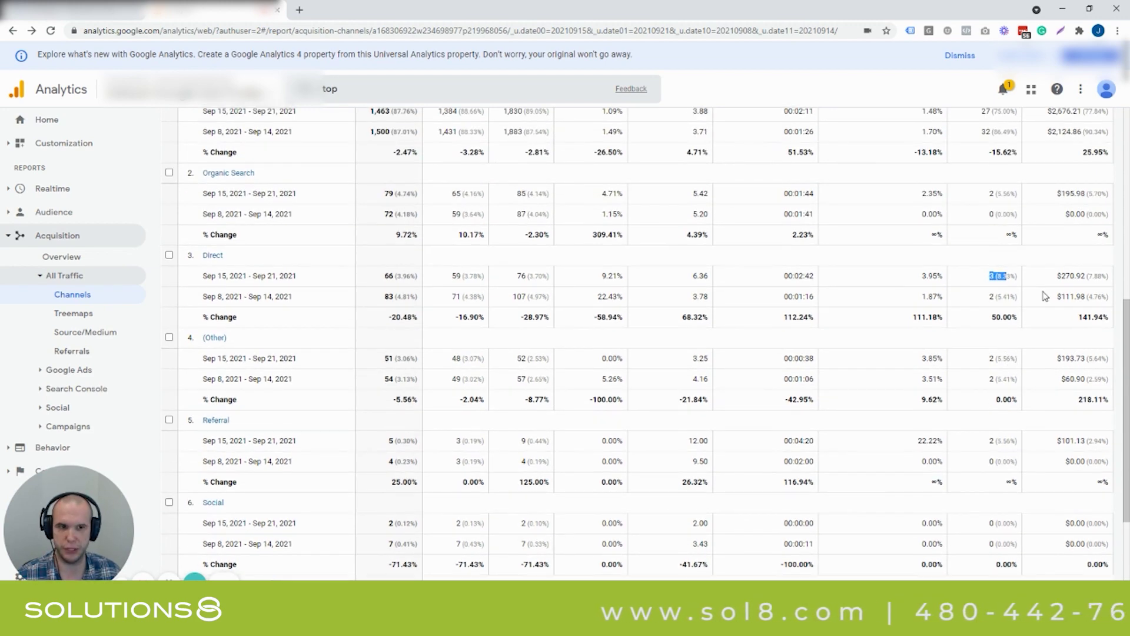
left_click_drag(1057, 276, 1086, 276)
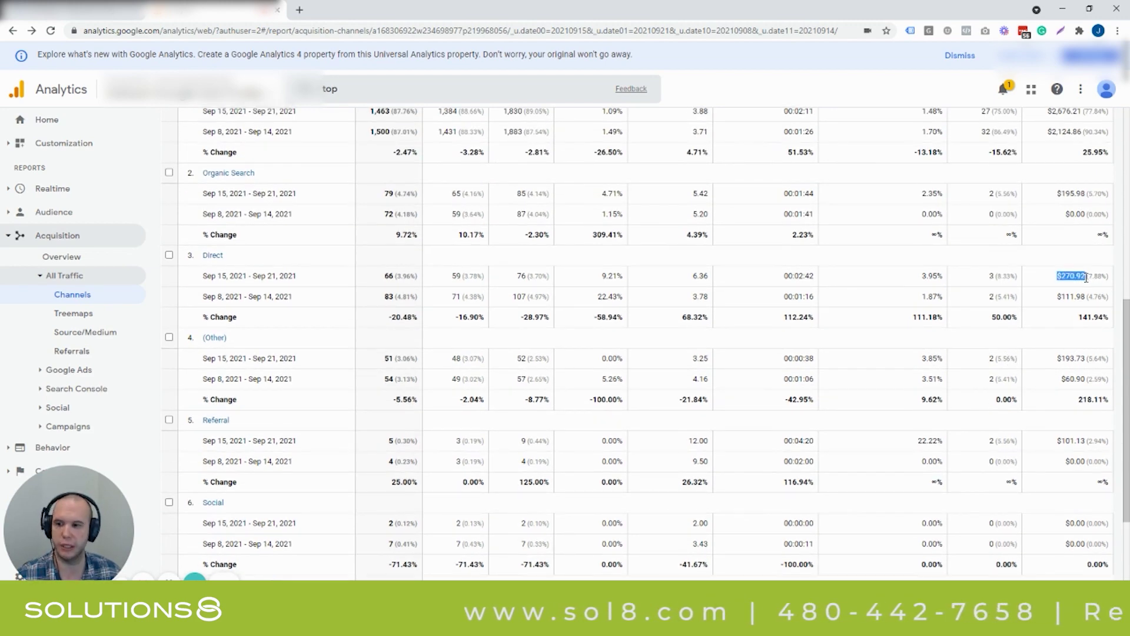
left_click(509, 335)
scroll(509, 336, "up", 1)
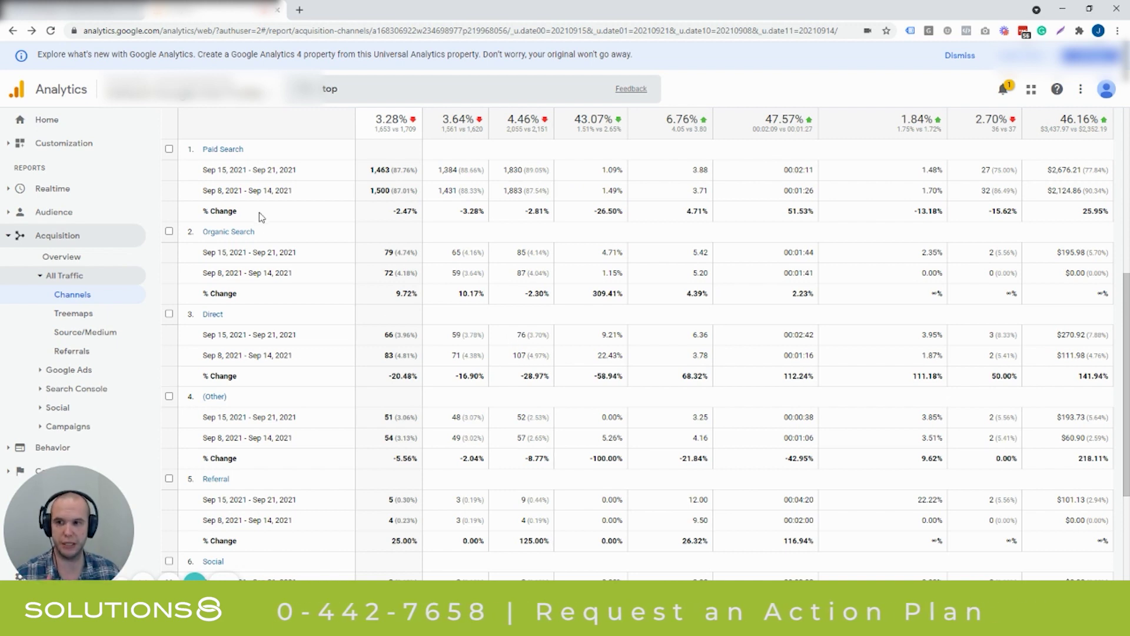
left_click_drag(1010, 334, 988, 335)
left_click_drag(988, 417, 1000, 416)
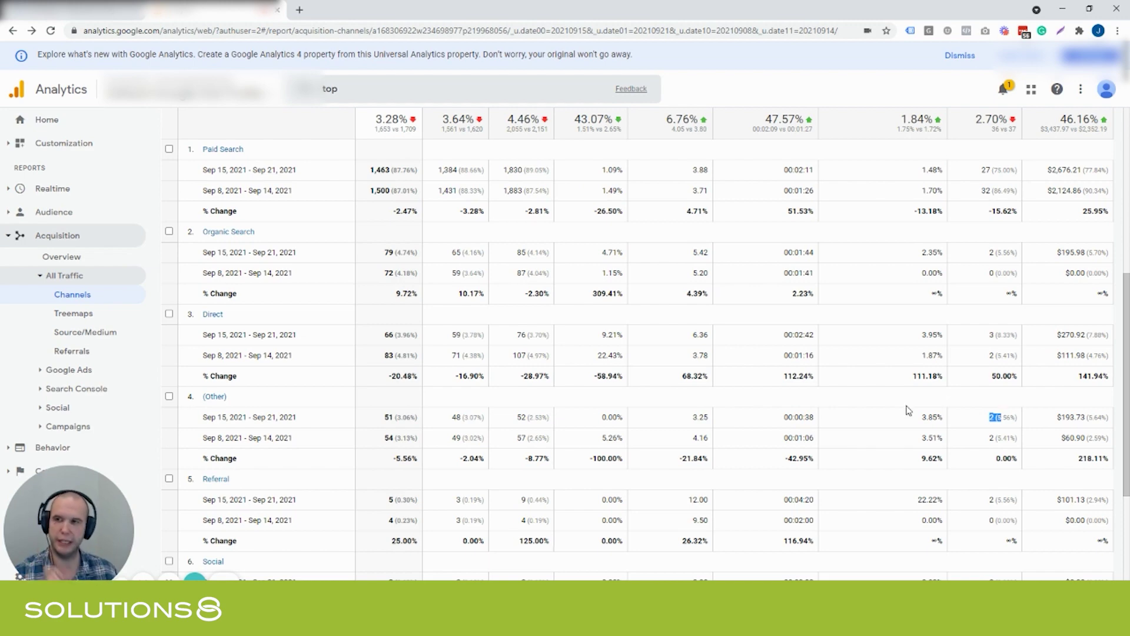
scroll(708, 399, "up", 5)
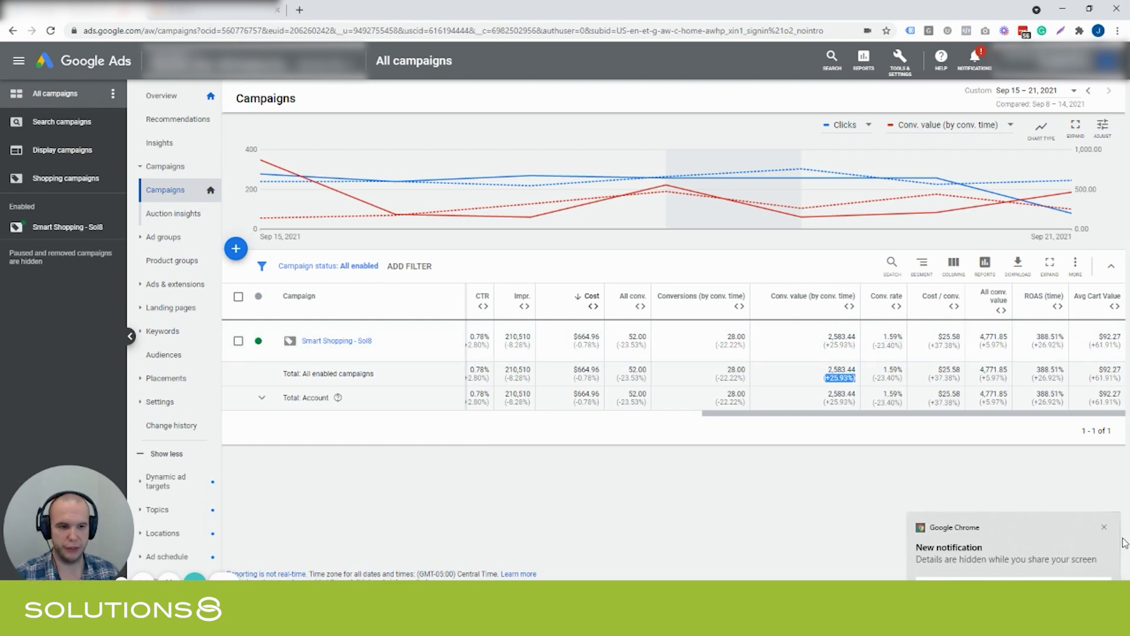
Launch Calculator from the Start menu over the Google Ads campaigns page
key("super")
key("super")
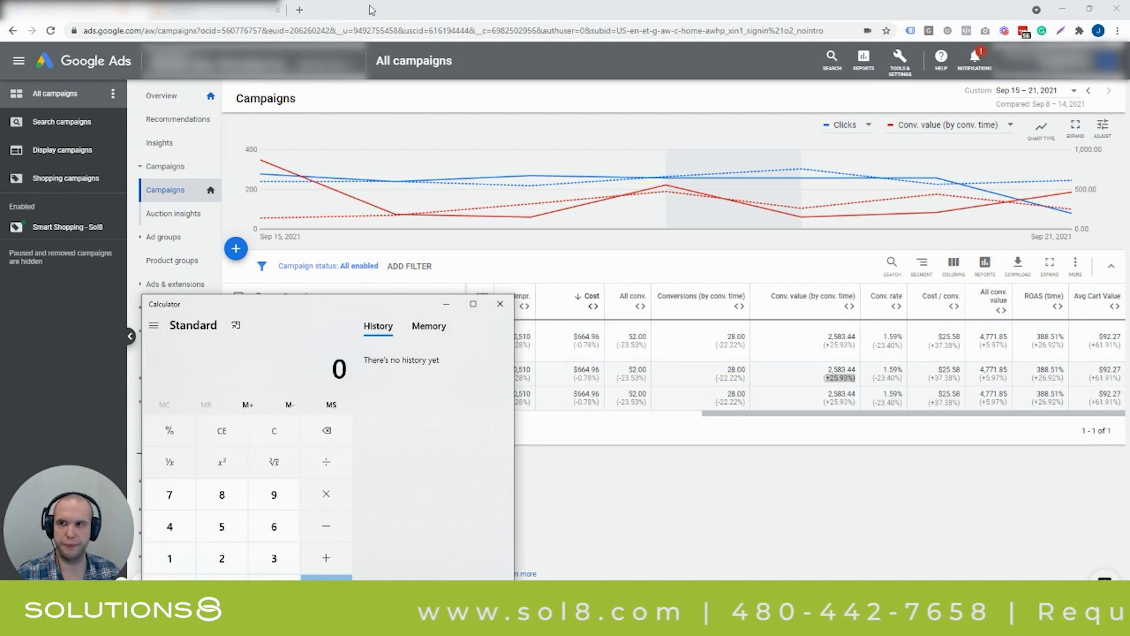
Scroll the Analytics channel comparison, moving Calculator off the Social and Email rows
key("ctrl+Tab")
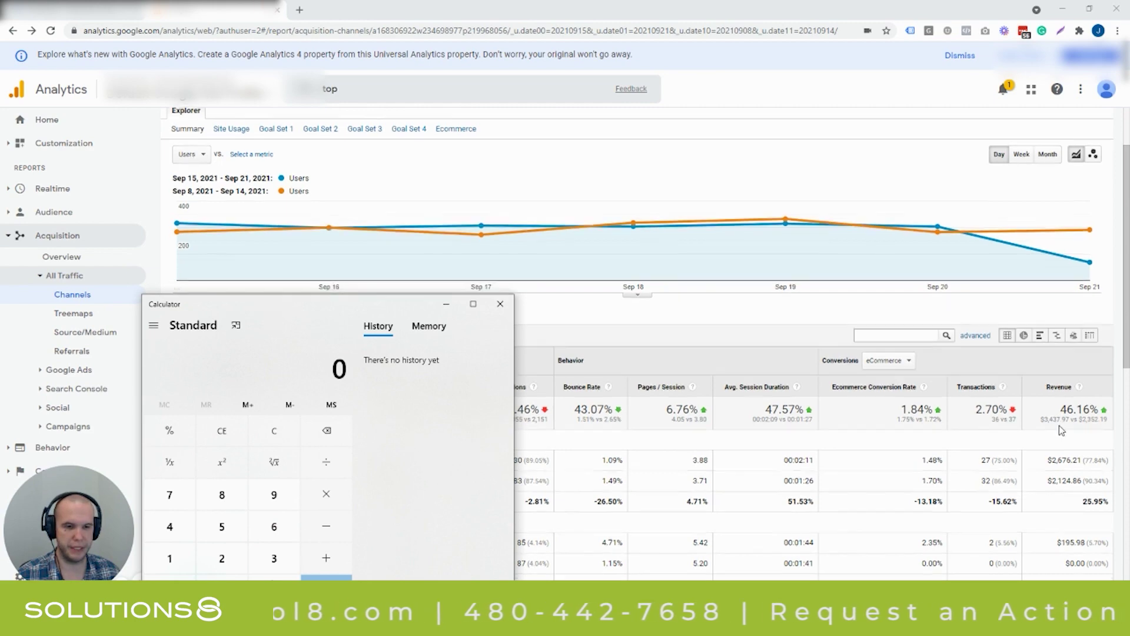
scroll(1047, 424, "down", 10)
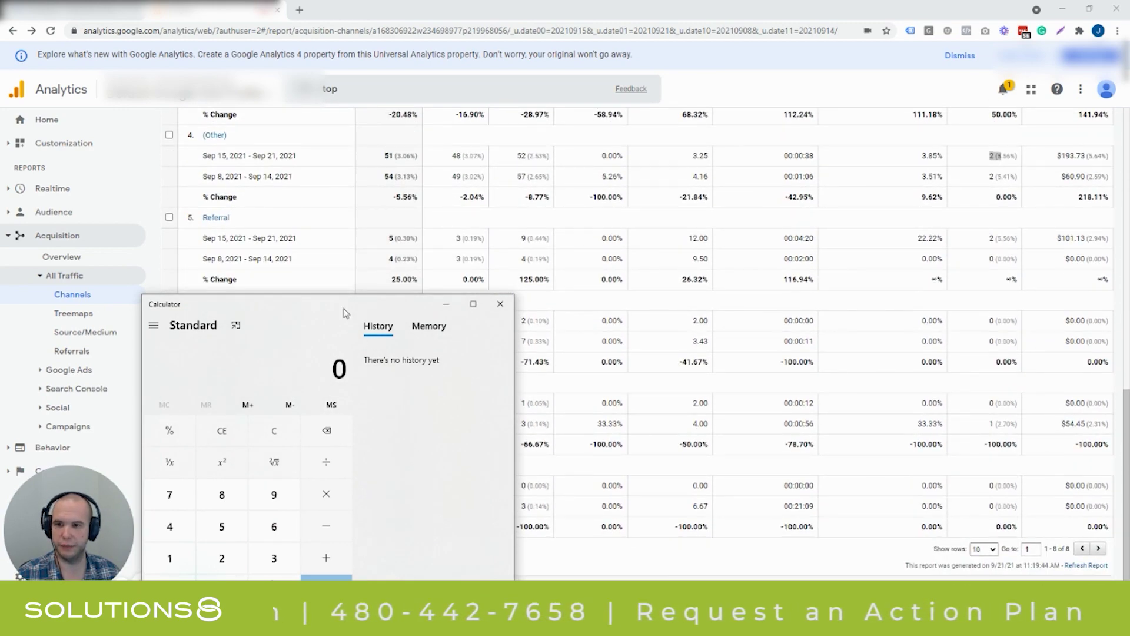
left_click_drag(344, 312, 419, 485)
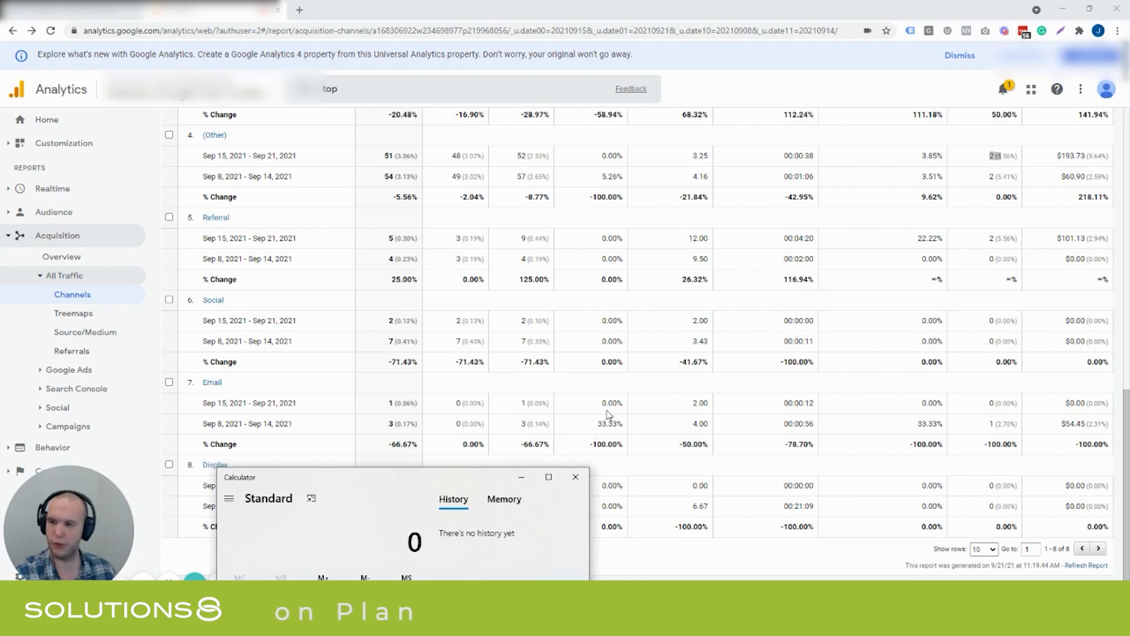
scroll(600, 414, "up", 5)
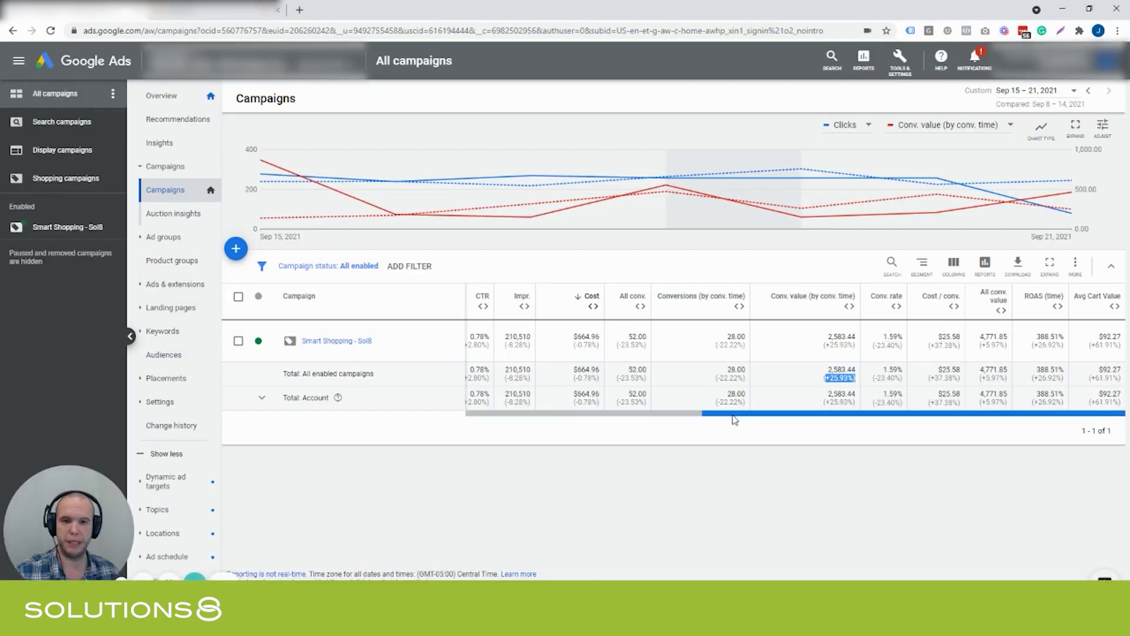
Scroll the Google Ads campaign table left to its budget and status columns
scroll(733, 419, "left", 10)
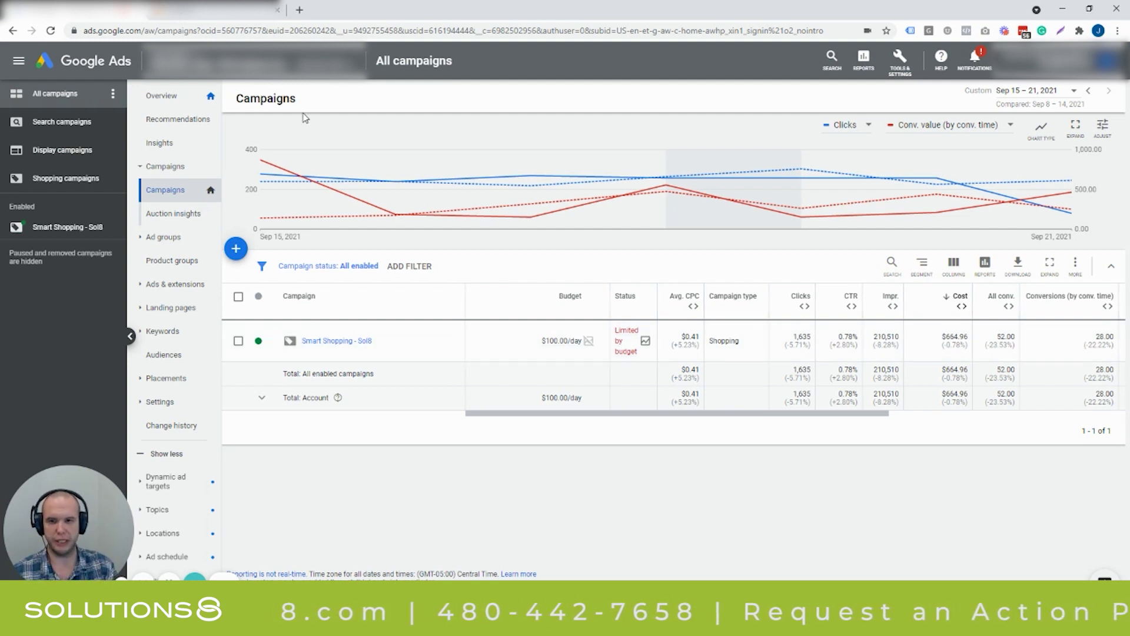
In Analytics, mark Direct's 3.95% conversion rate and place Calculator beside the revenue totals
key("ctrl+shift+Tab")
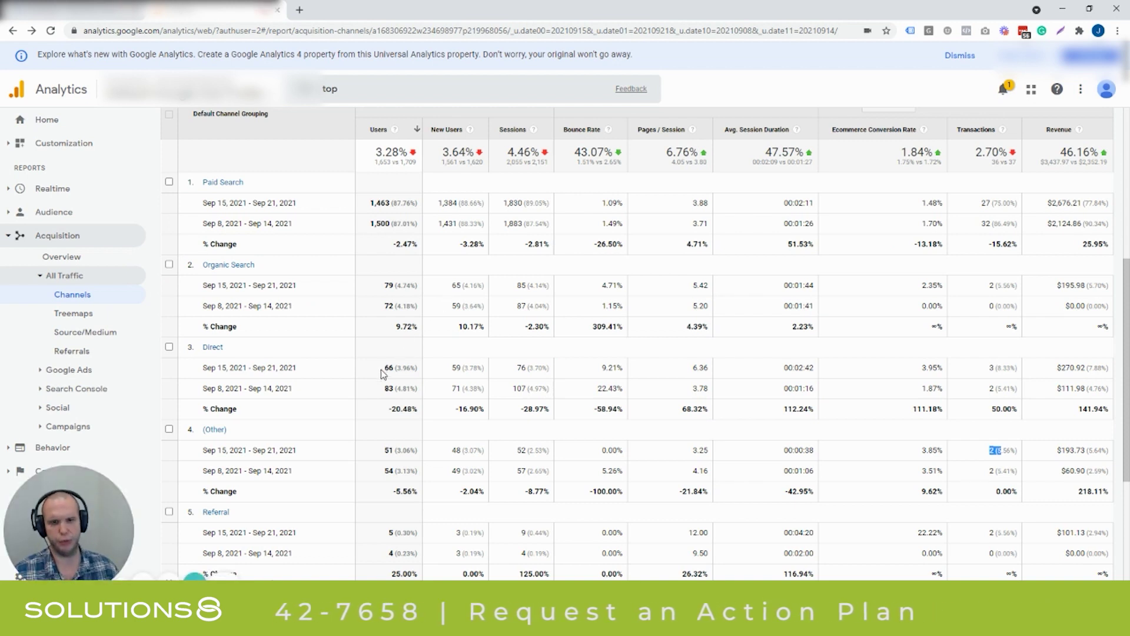
left_click_drag(921, 367, 950, 372)
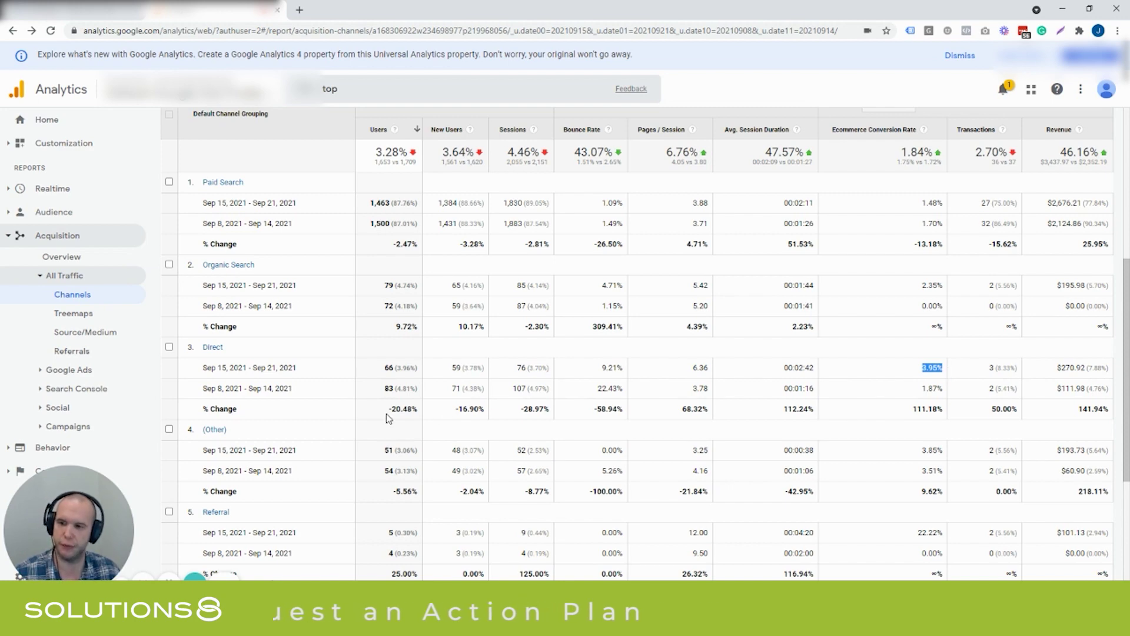
left_click(375, 99)
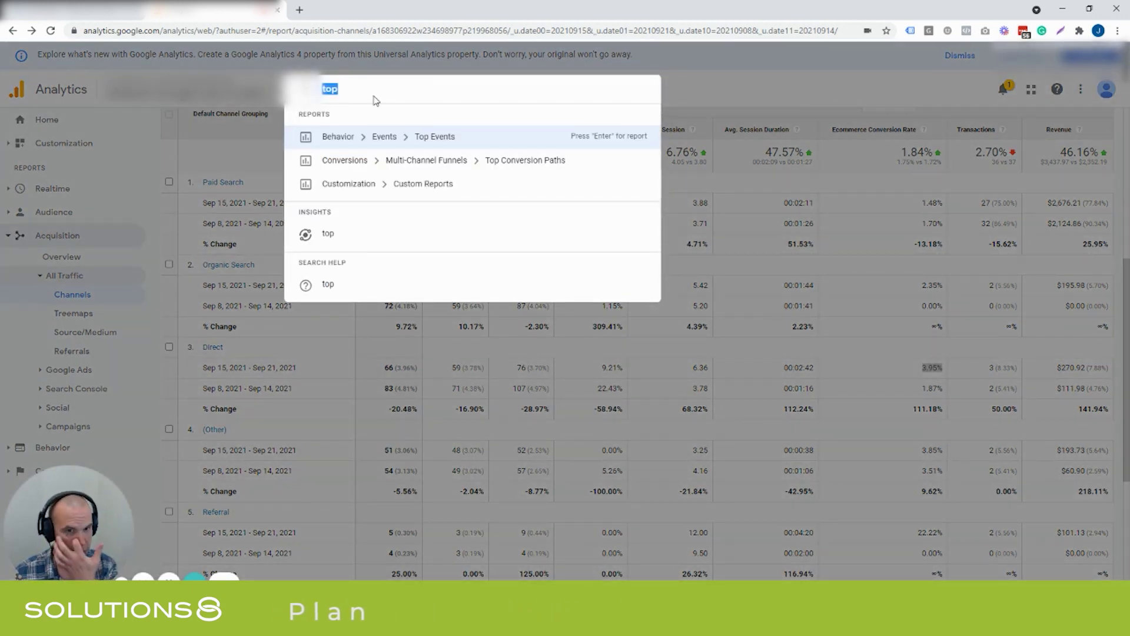
left_click(714, 172)
scroll(609, 481, "up", 2)
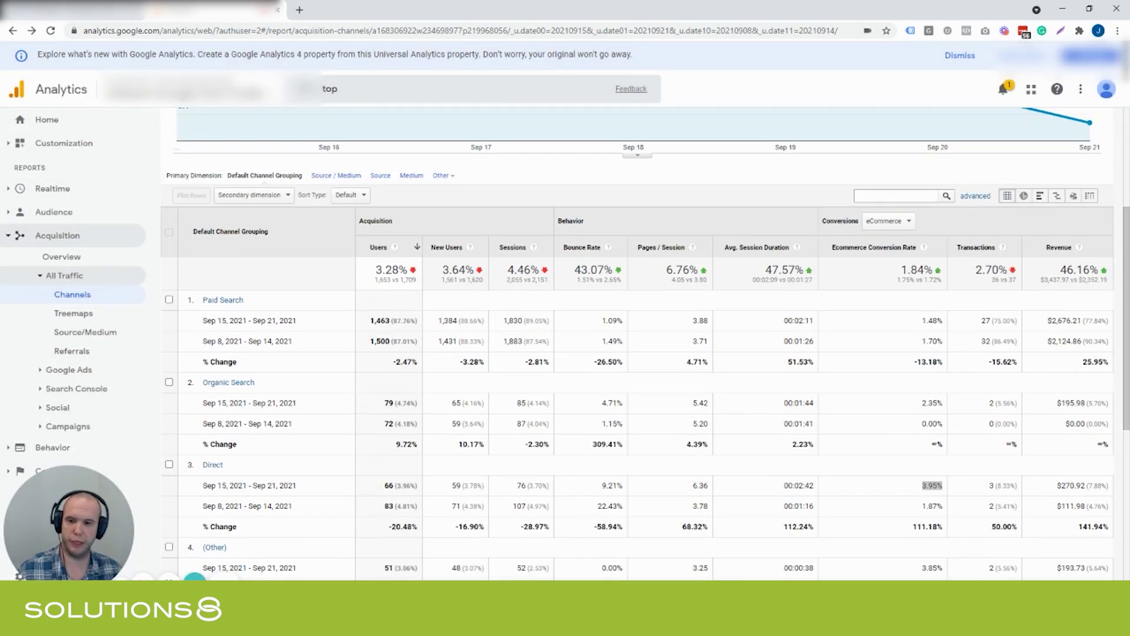
left_click_drag(443, 477, 822, 211)
Compute 3437/665 = 5.168421052631579 in Calculator and select 5.16 in the result
type("3437")
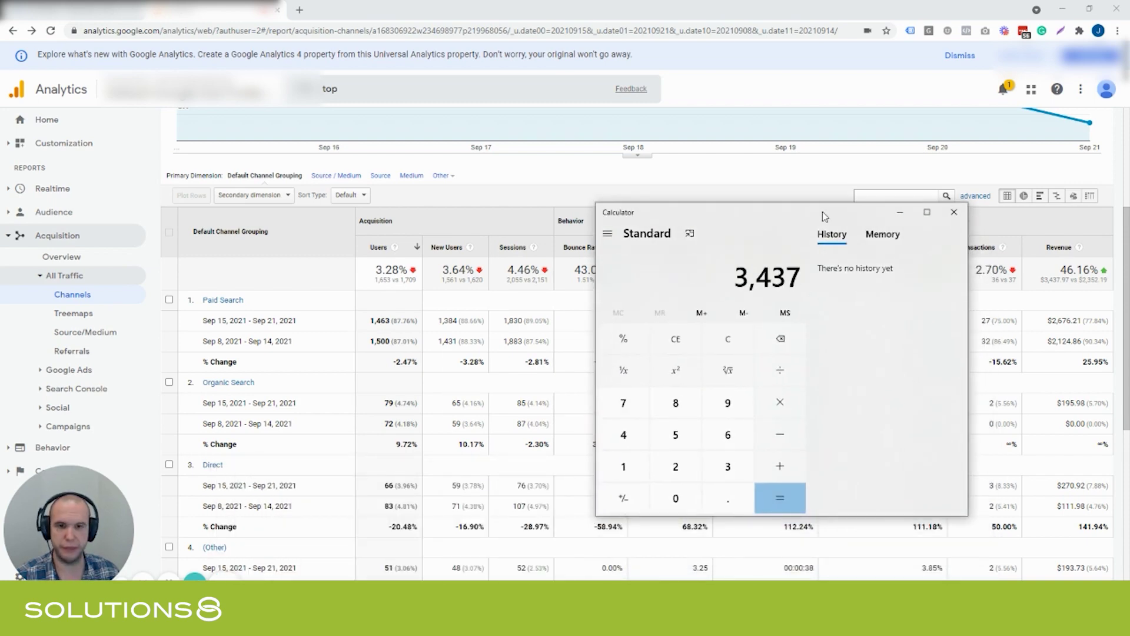
type("/")
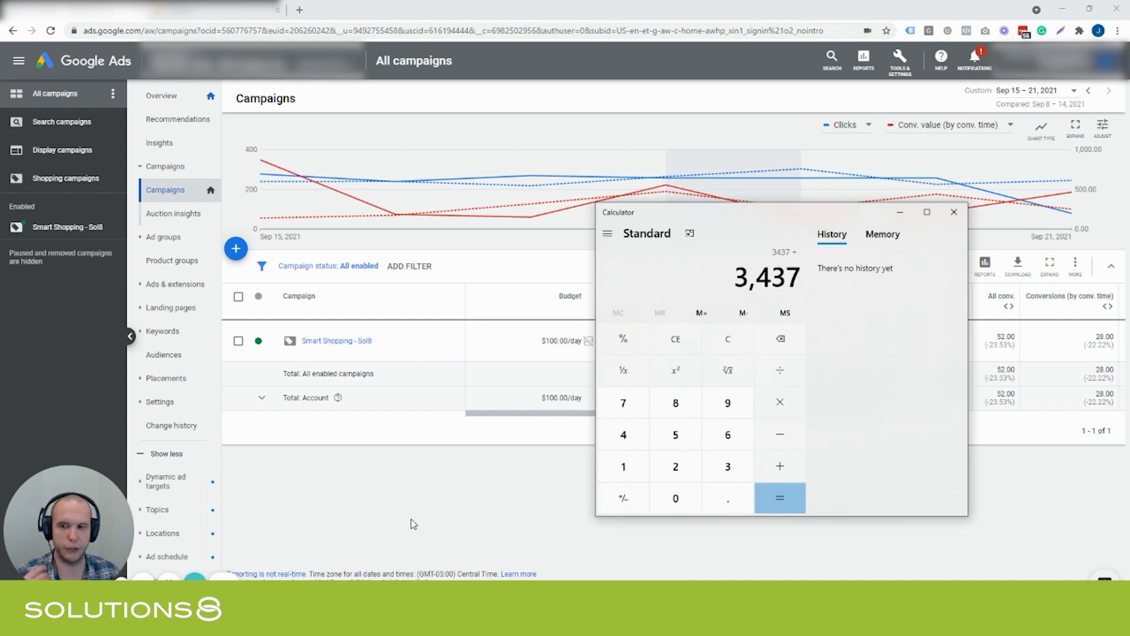
left_click_drag(801, 219, 725, 192)
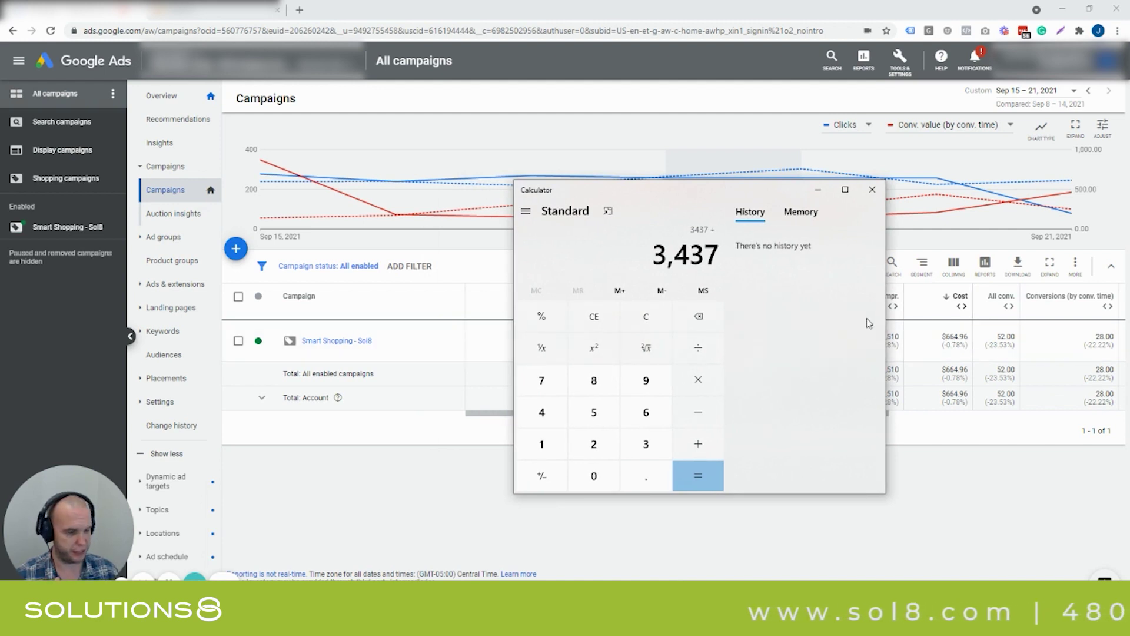
type("665")
key("Return")
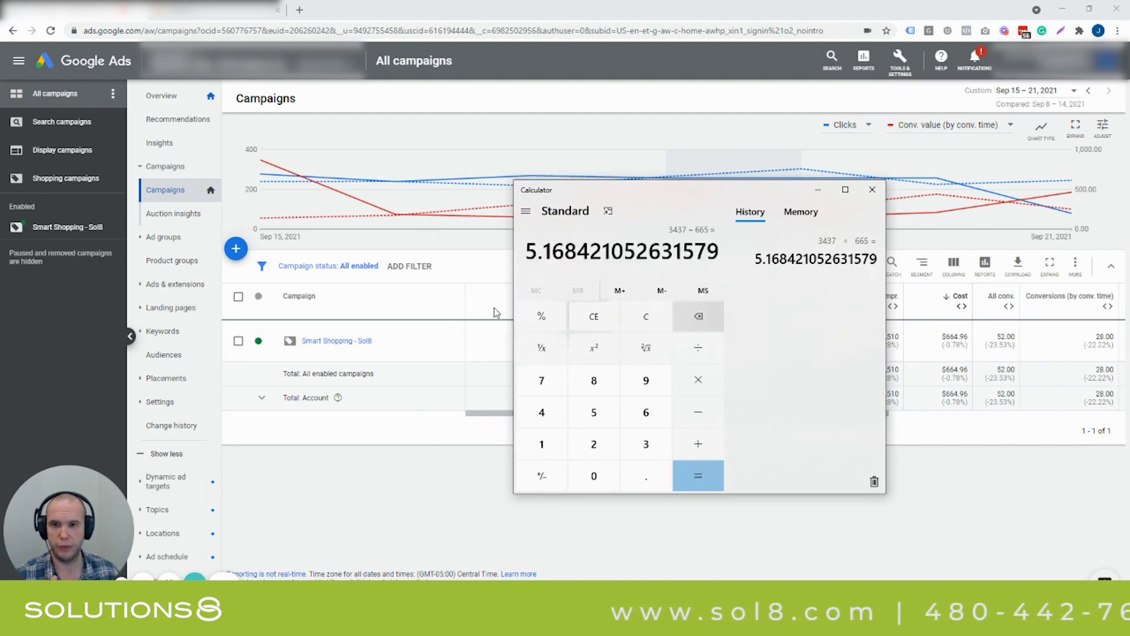
left_click_drag(525, 252, 568, 252)
left_click(567, 251)
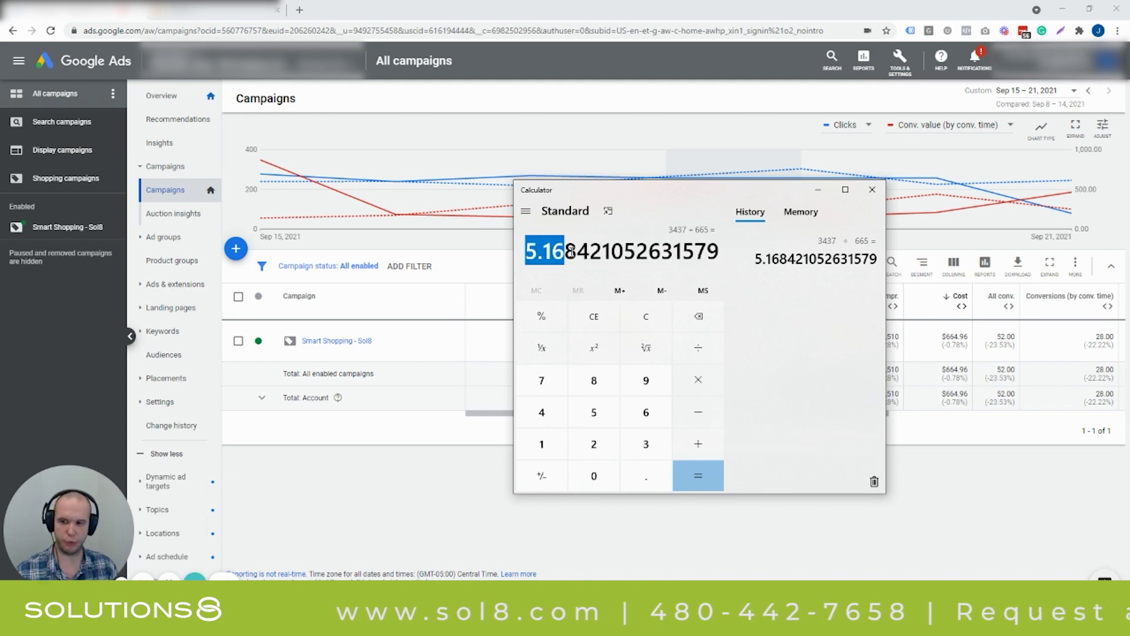
Highlight the campaign's 388.51% ROAS, then the 5.16 return in Calculator for comparison
left_click(965, 478)
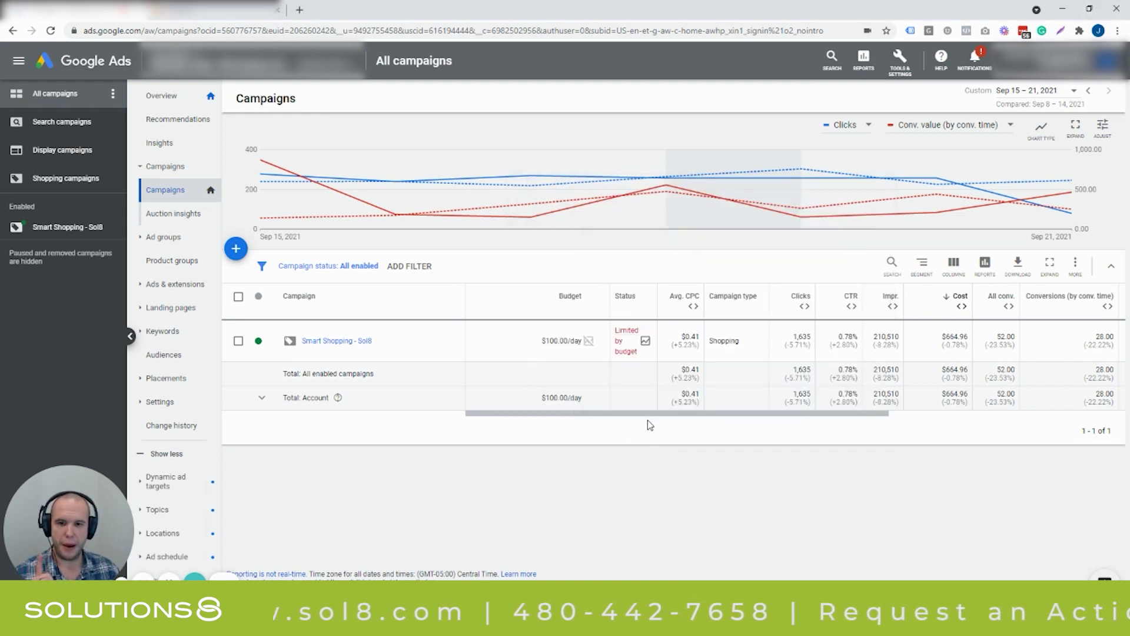
left_click_drag(648, 414, 885, 414)
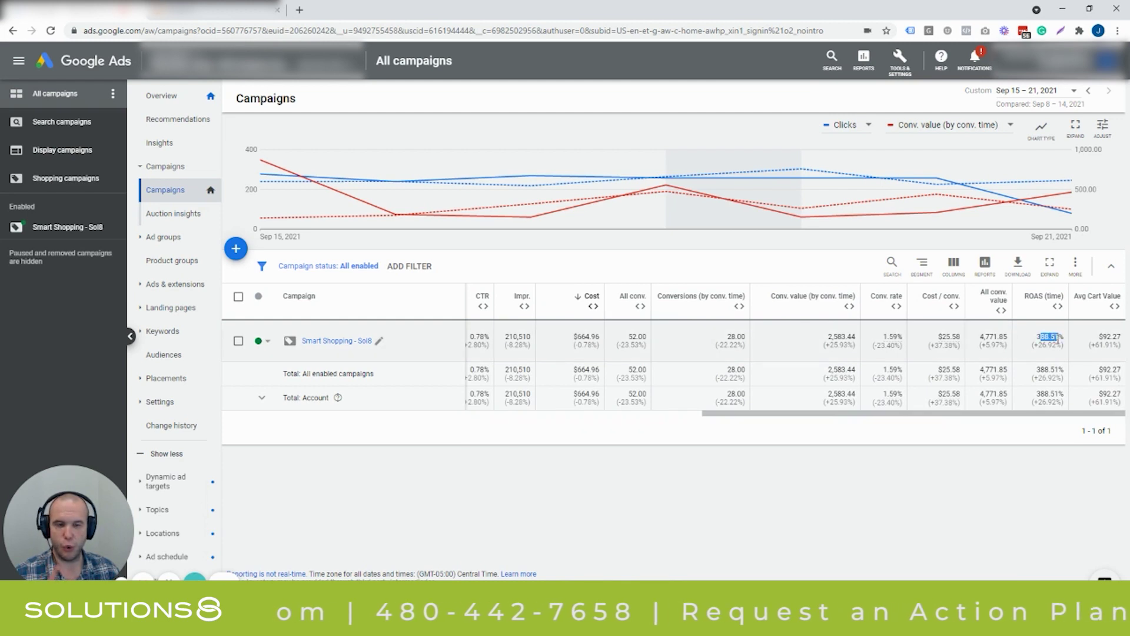
left_click_drag(1038, 336, 1058, 336)
key("alt+Tab")
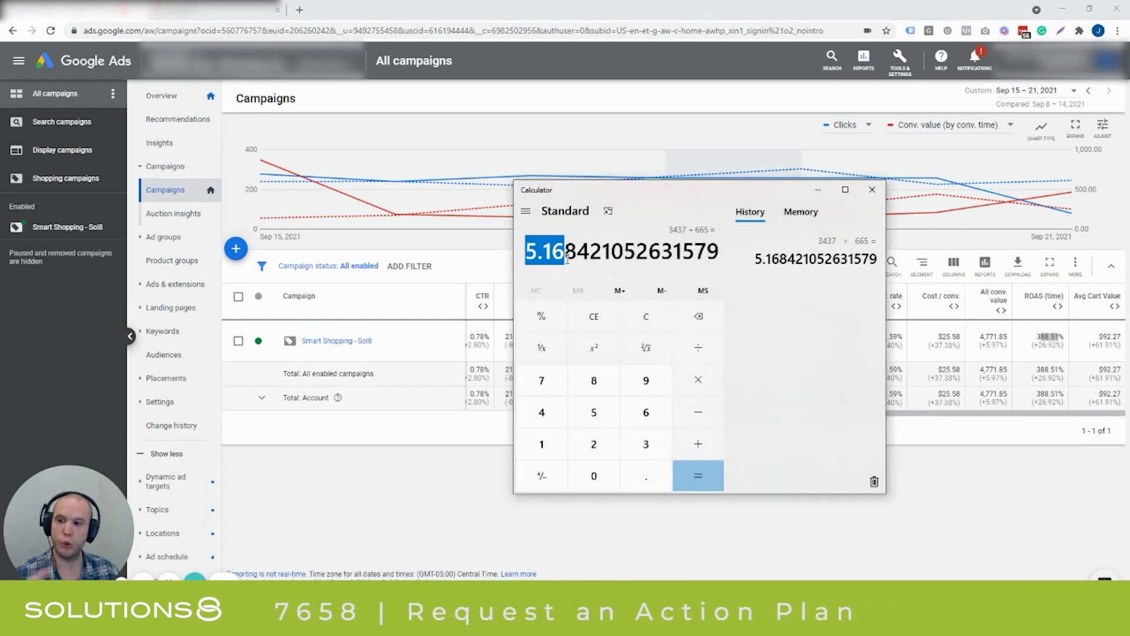
left_click_drag(566, 257, 528, 251)
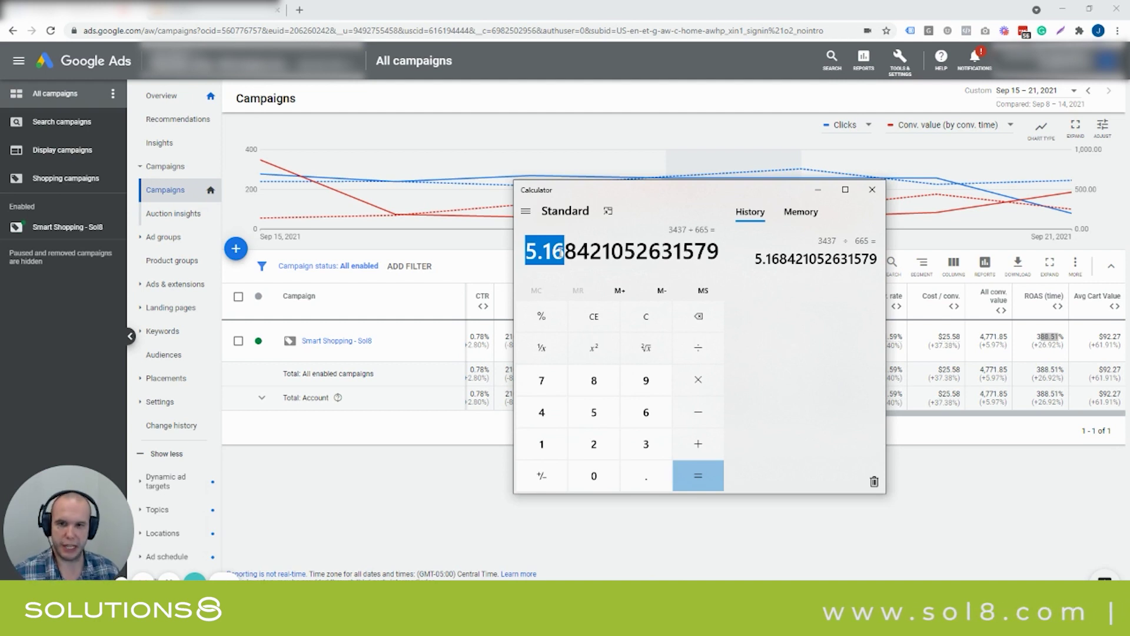
Back in Google Ads, highlight the cost's -0.78% weekly change and the 388.51% ROAS
left_click(1036, 343)
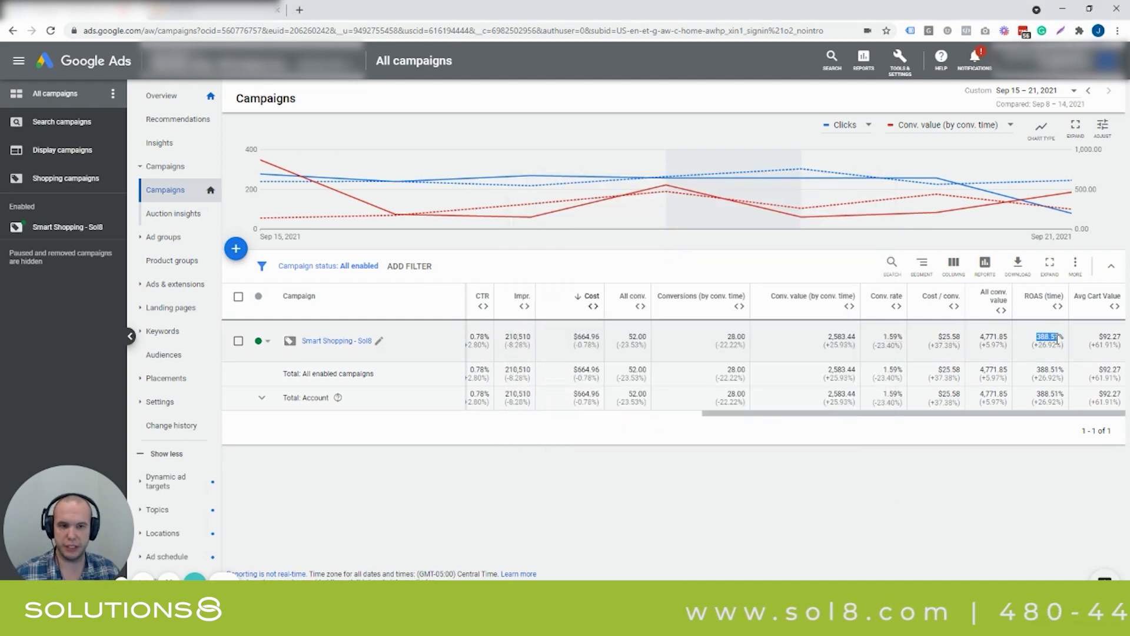
left_click_drag(1036, 343, 1059, 338)
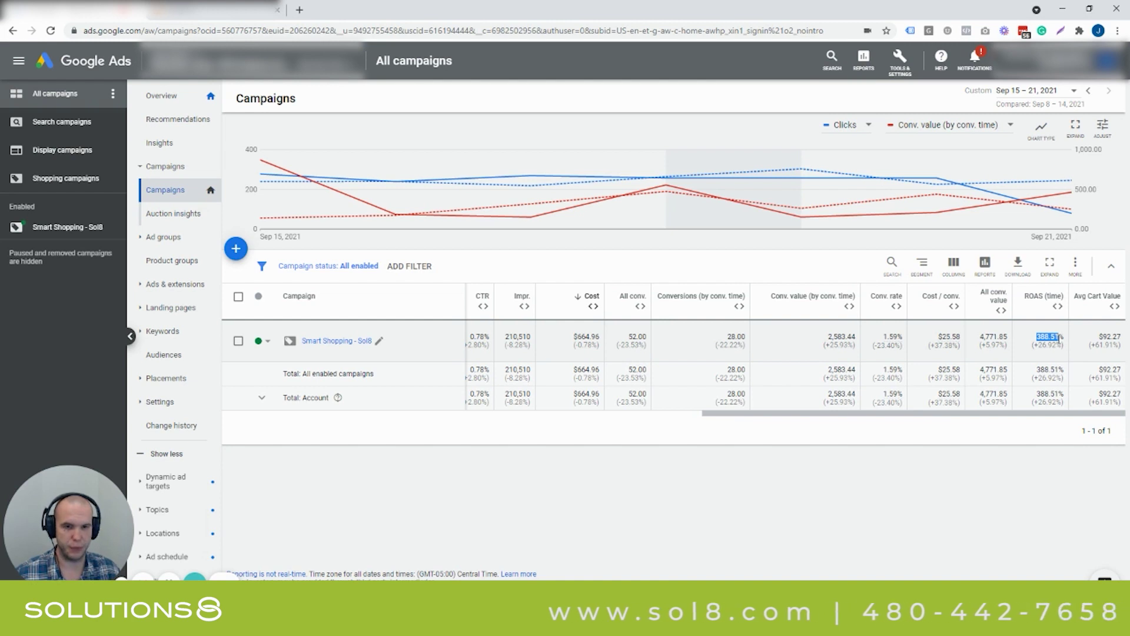
left_click(577, 346)
left_click_drag(576, 346, 602, 349)
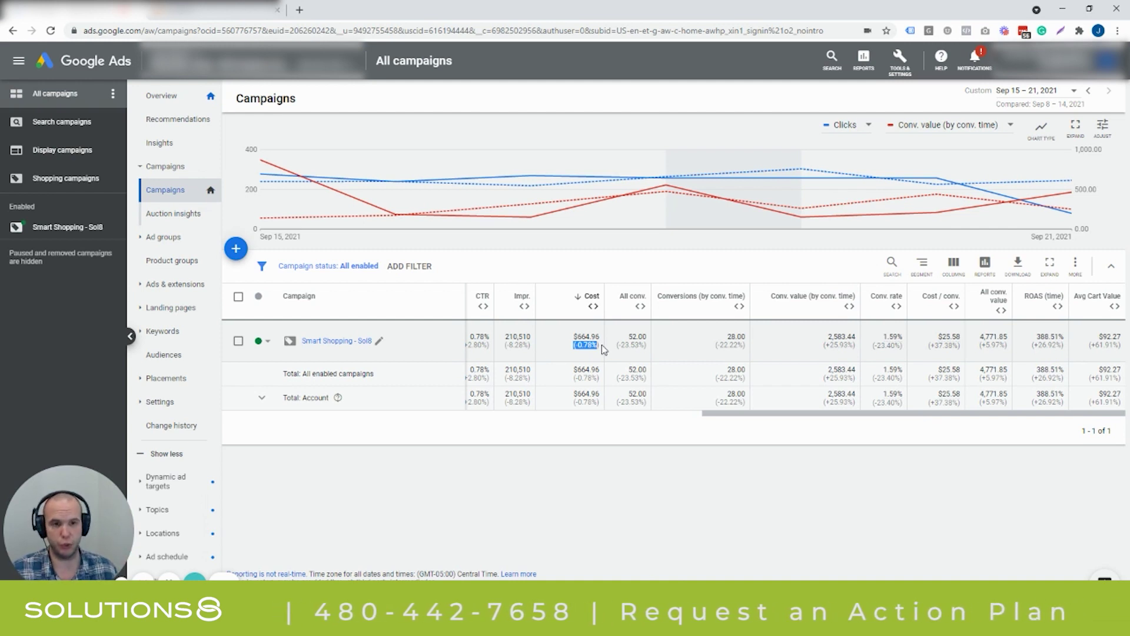
left_click_drag(1037, 336, 1053, 337)
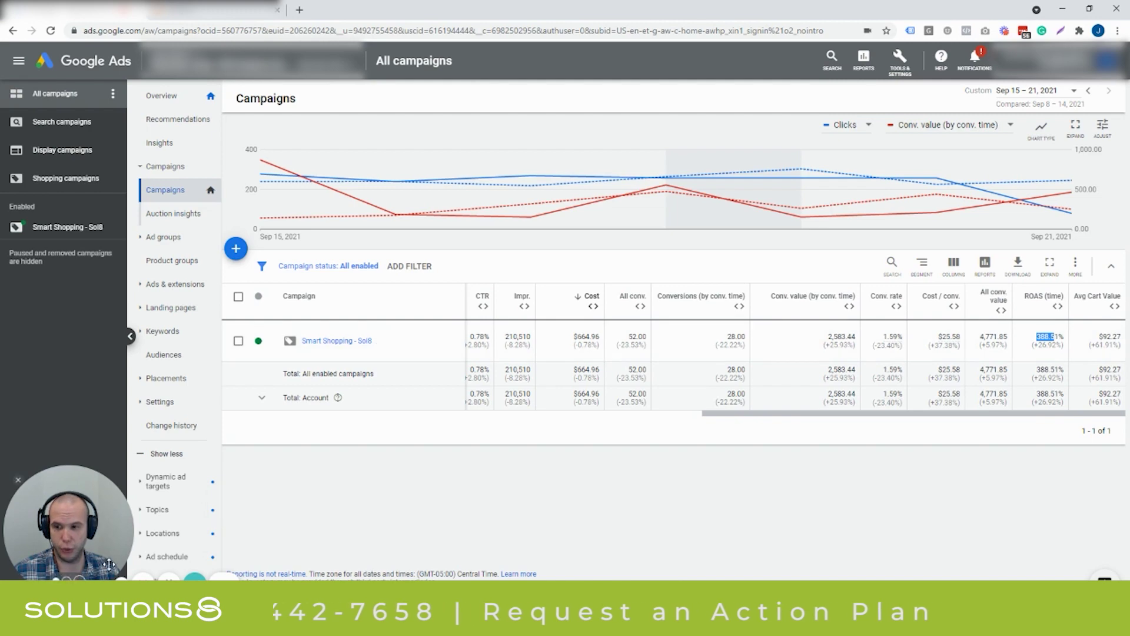